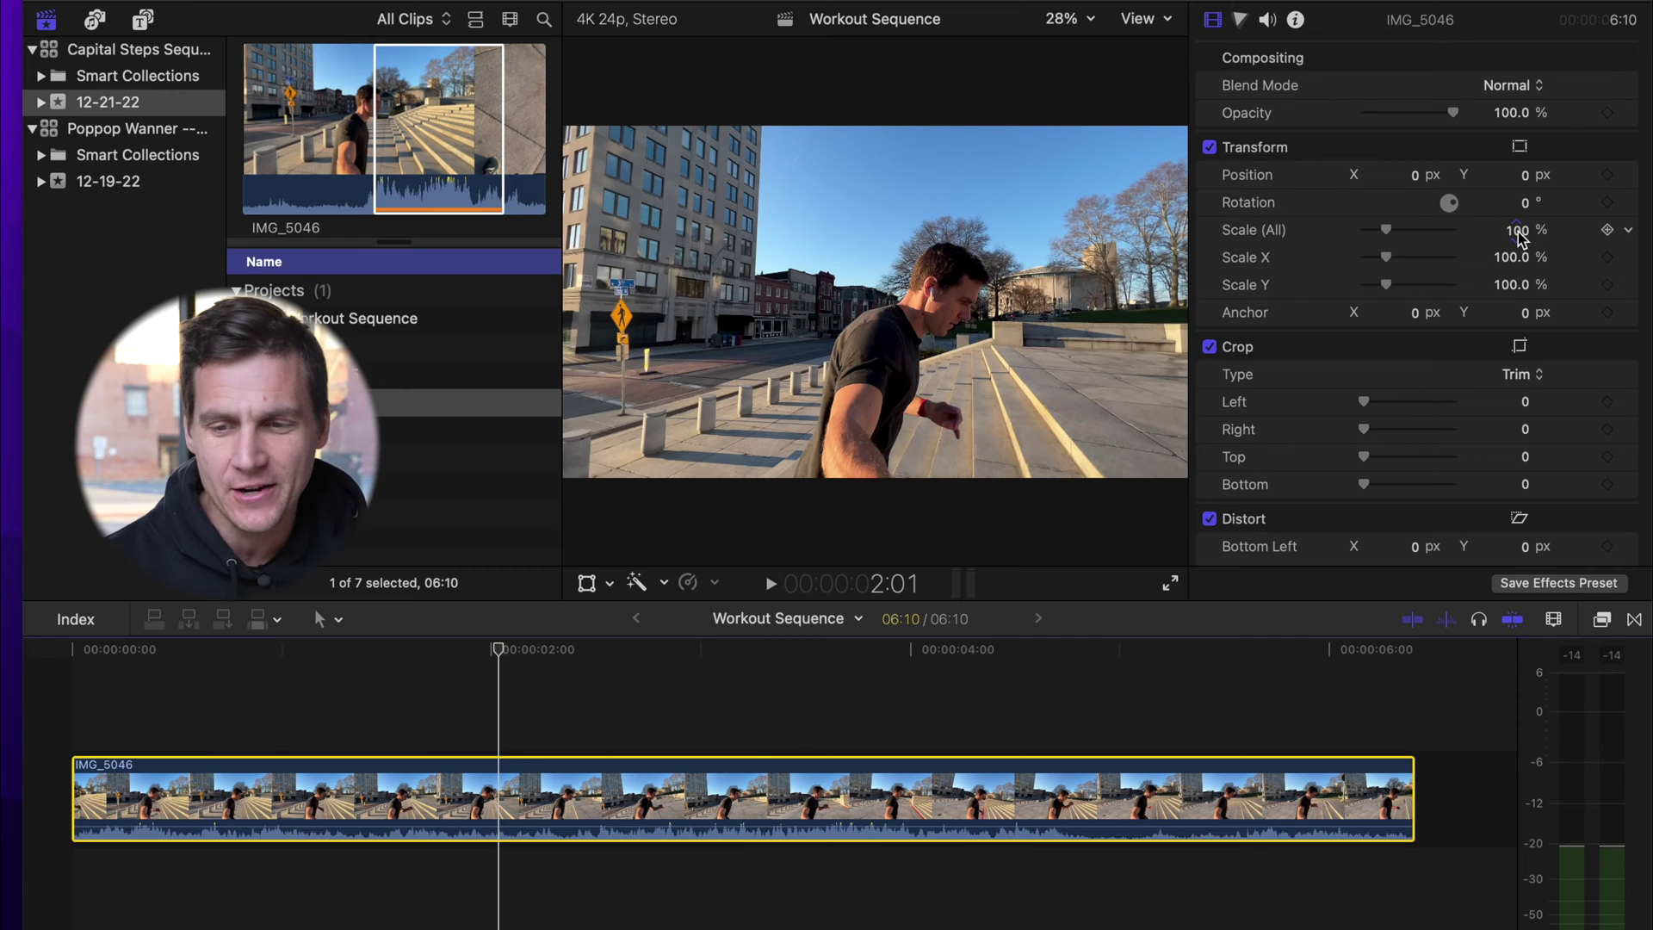
Step: Enter -130 in the IMG_5046 clip's Scale (All) field, then reselect the clip in the timeline
left_click(1518, 232)
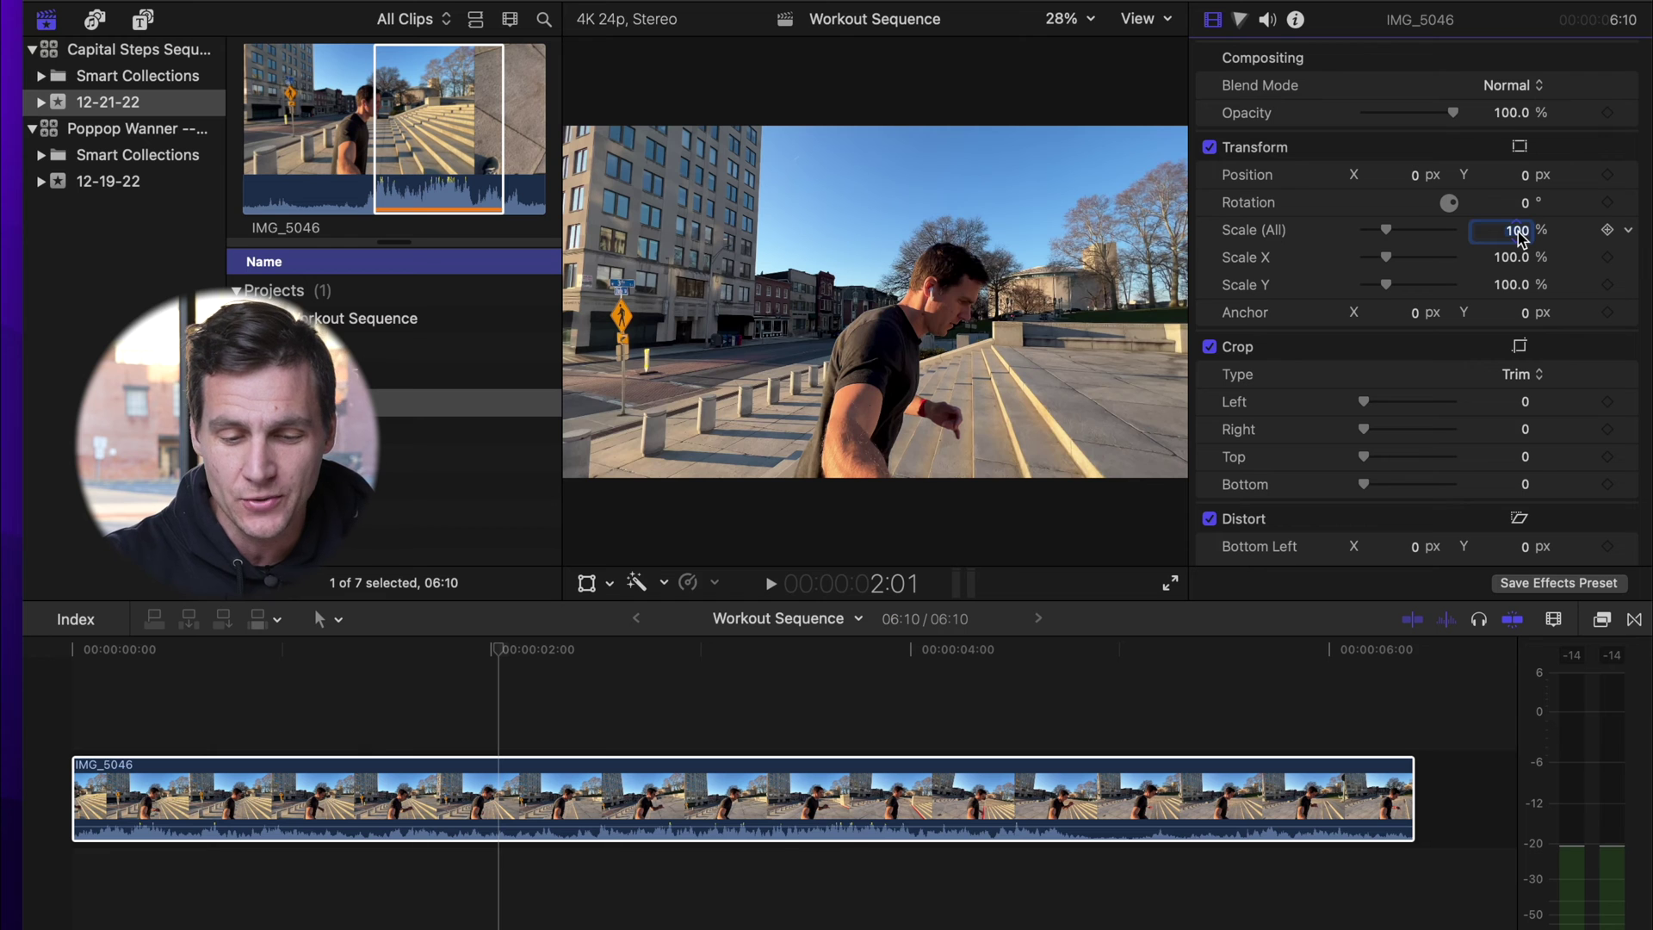
type("-130")
key("Return")
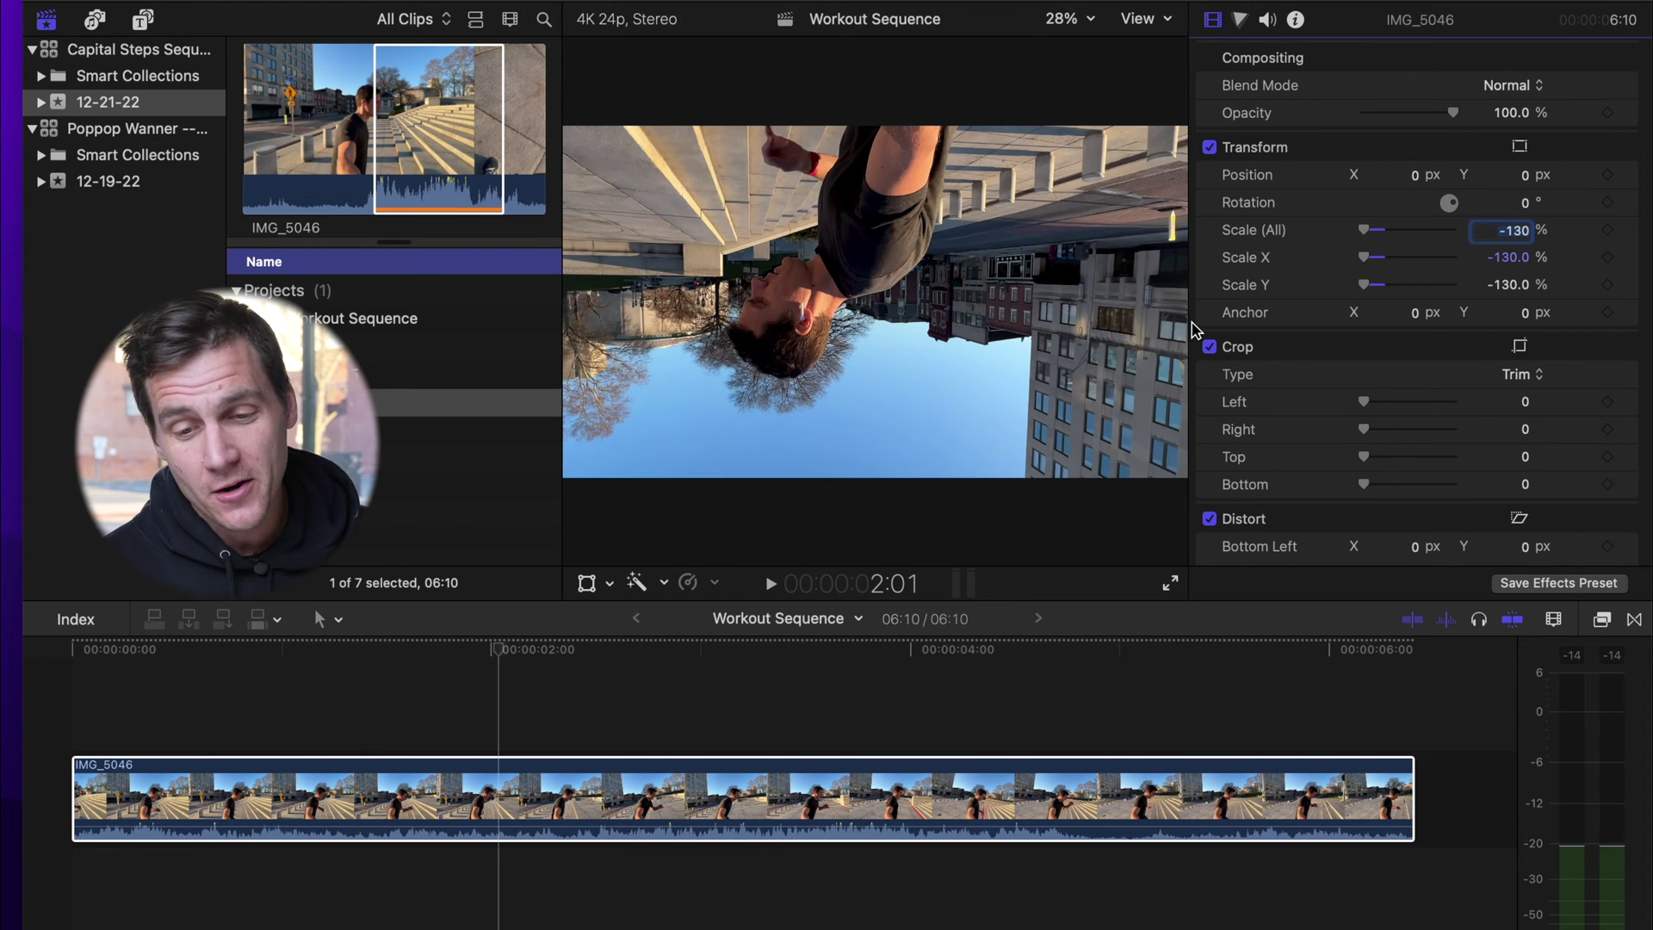
left_click(764, 761)
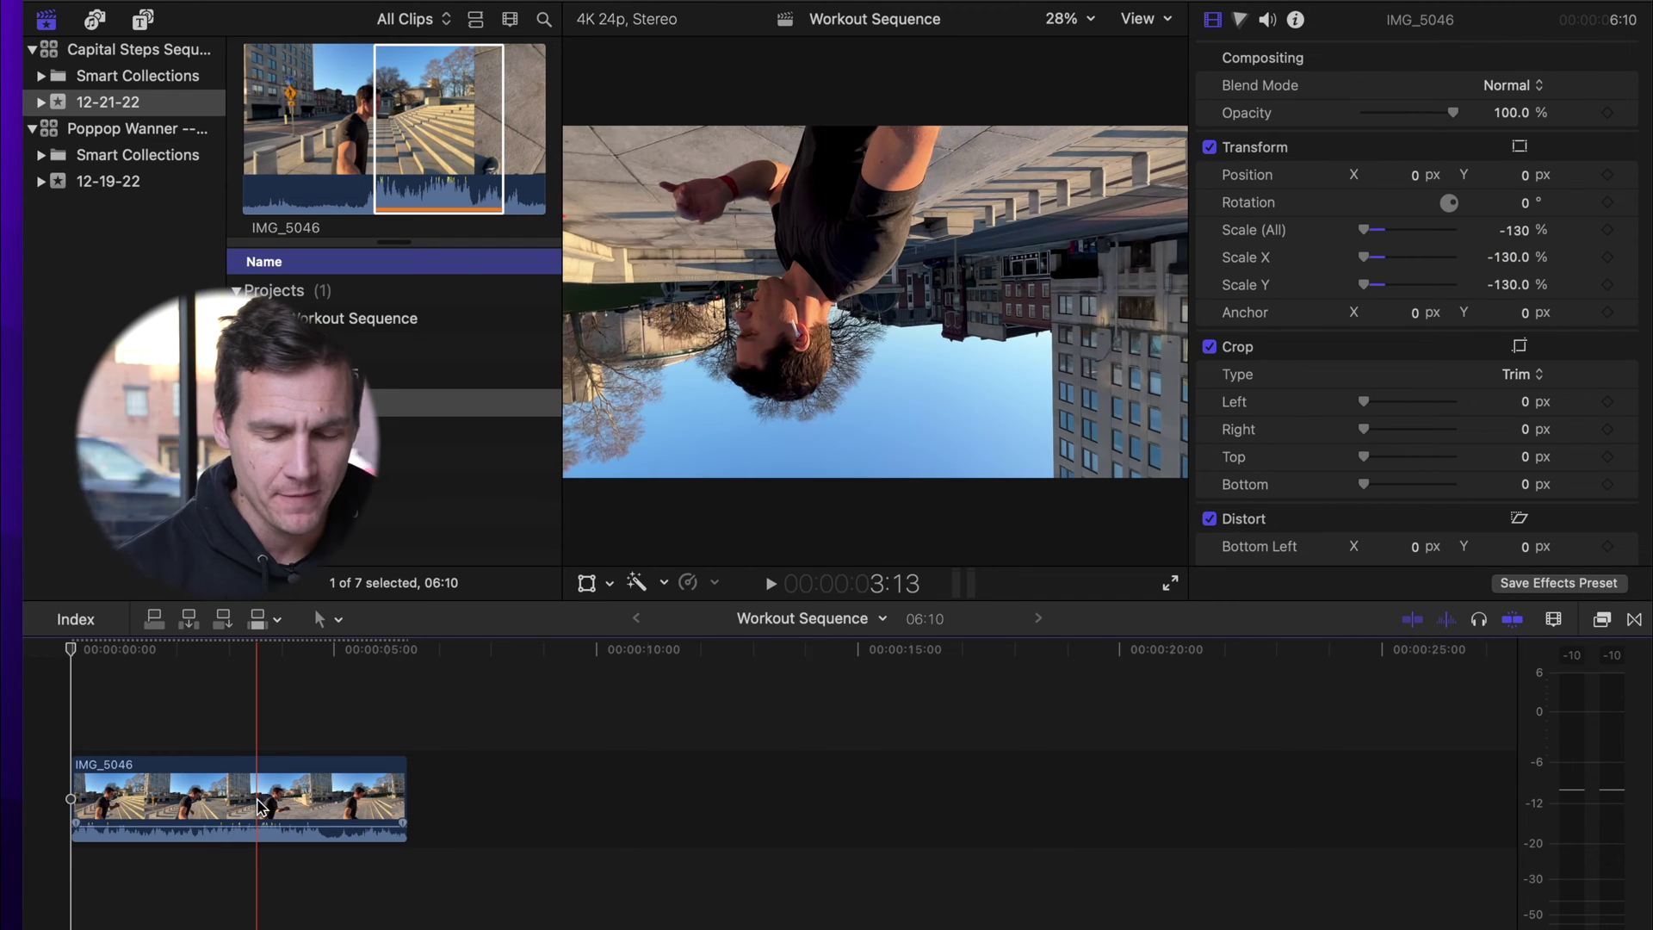
Step: Option-drag a copy of IMG_5046 after the original and pull the copy's volume down
key("alt")
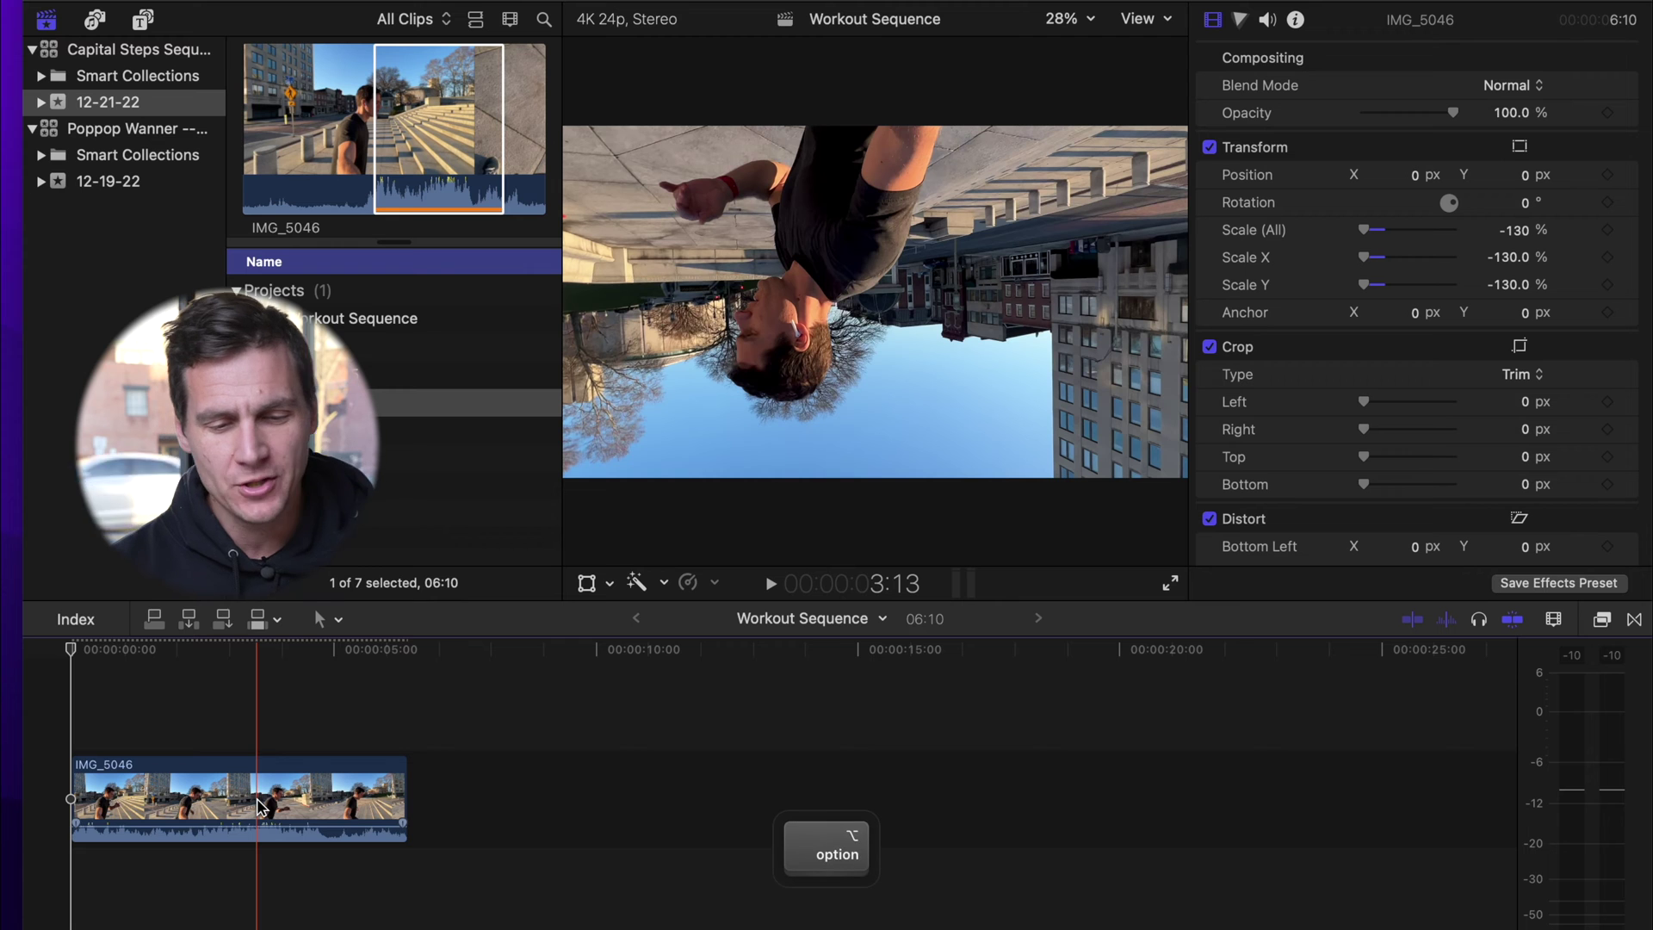
left_click_drag(257, 802, 663, 785)
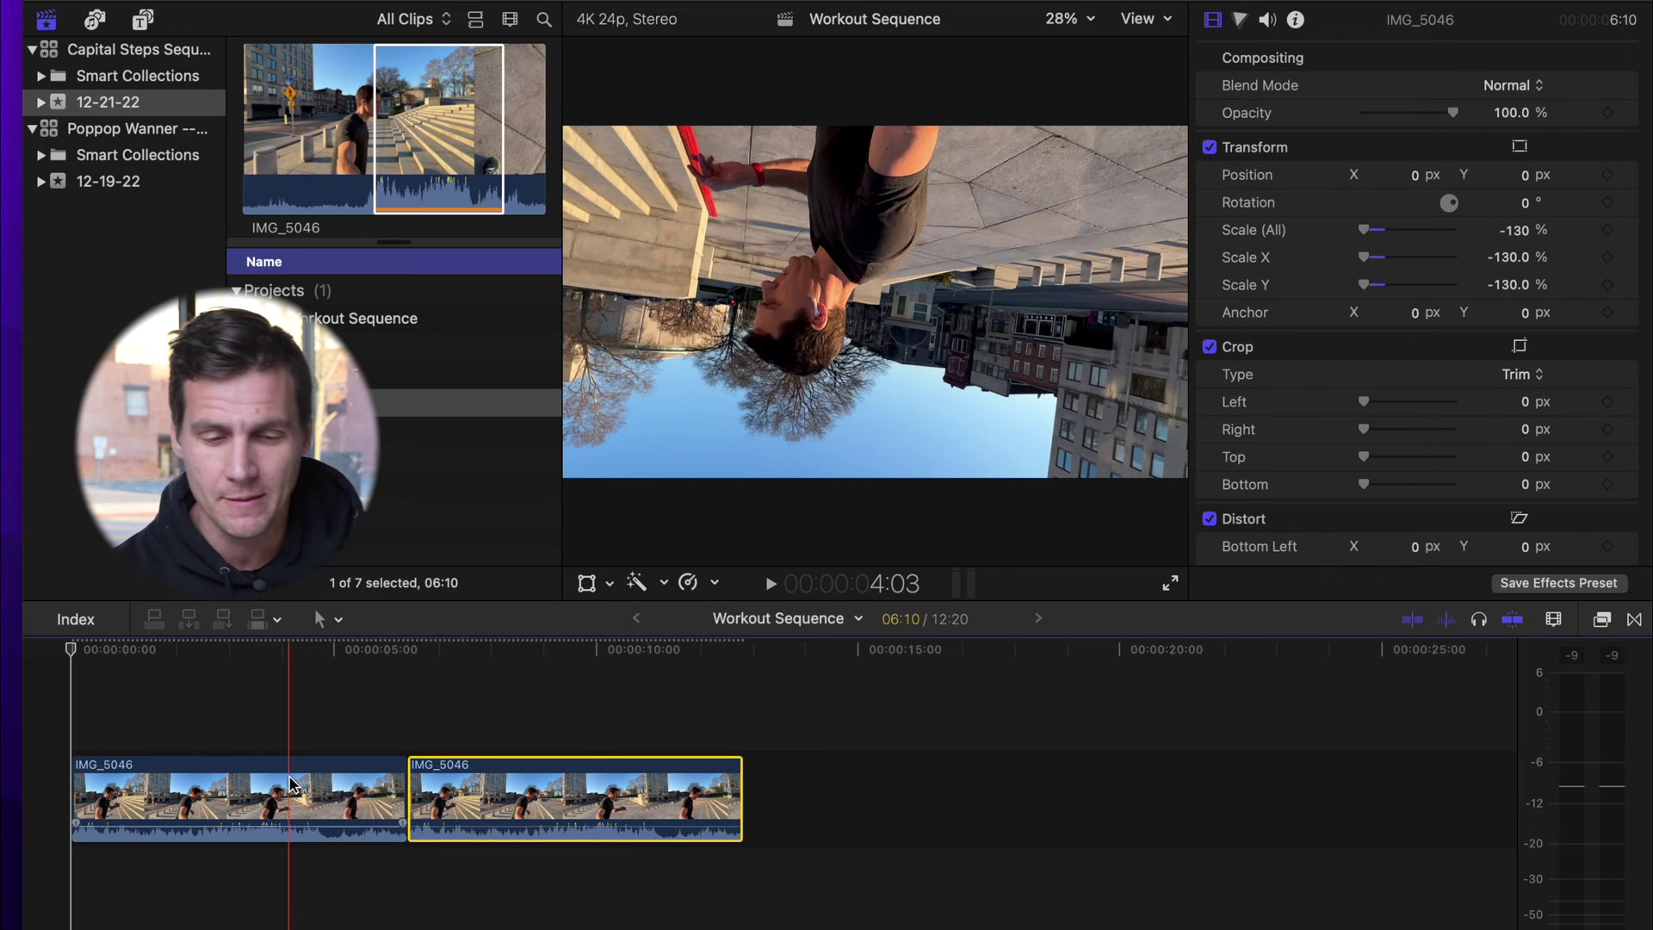
left_click_drag(575, 822, 577, 923)
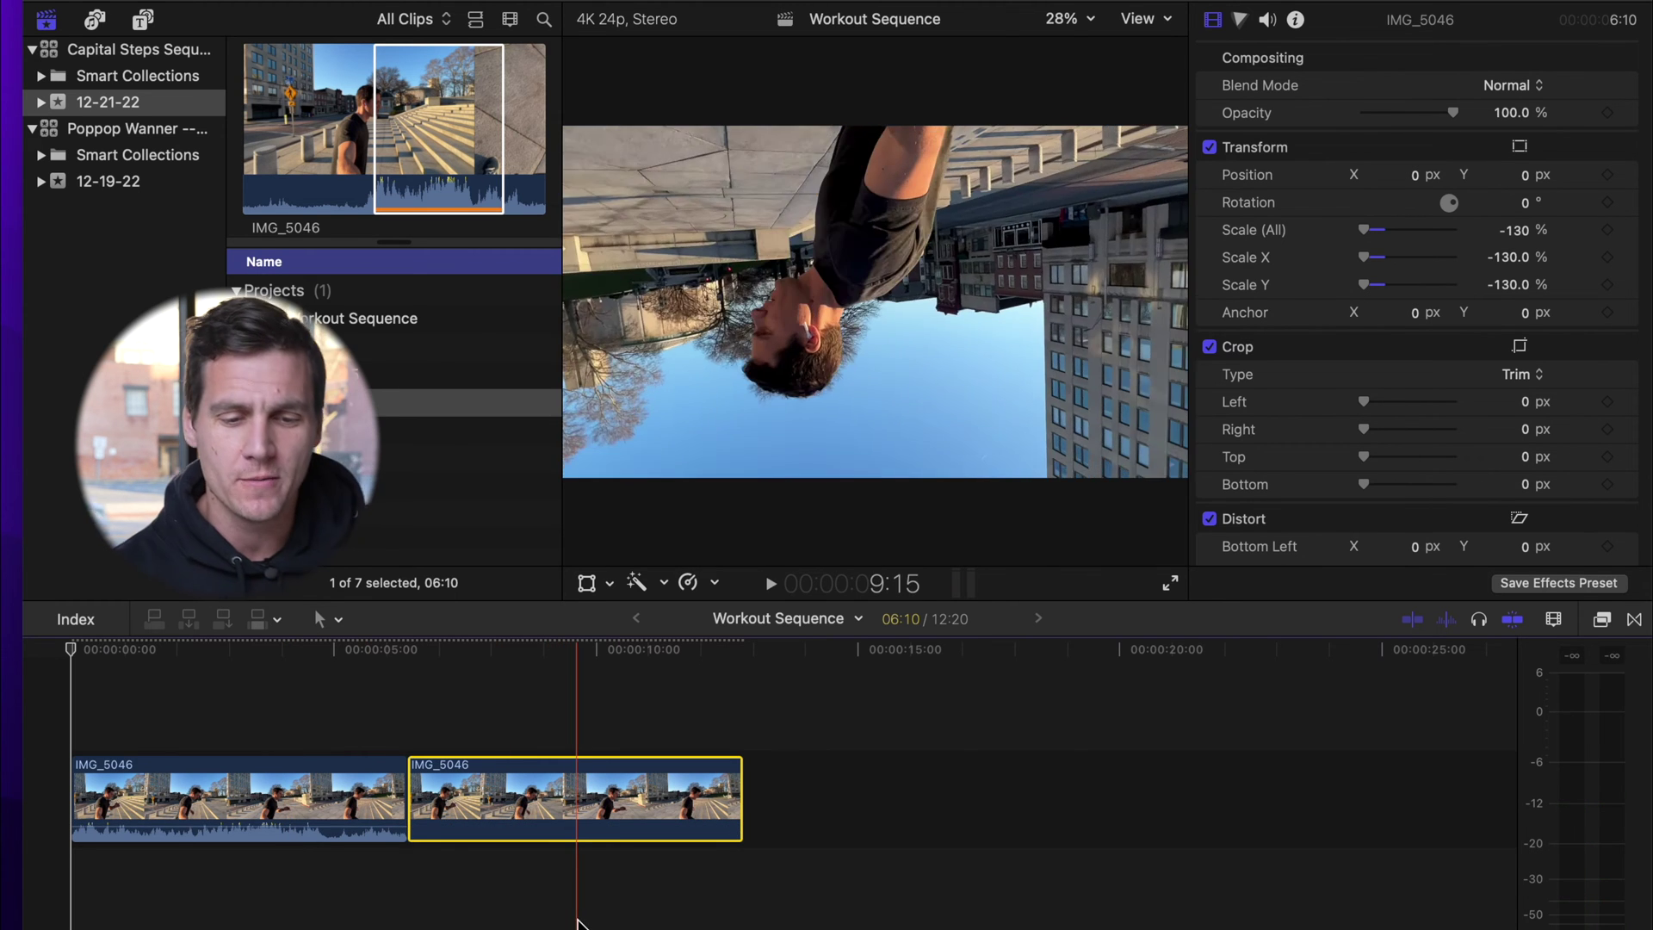
Step: Select the first IMG_5046 clip and zoom the timeline in two levels
left_click(175, 785)
key("super+equal")
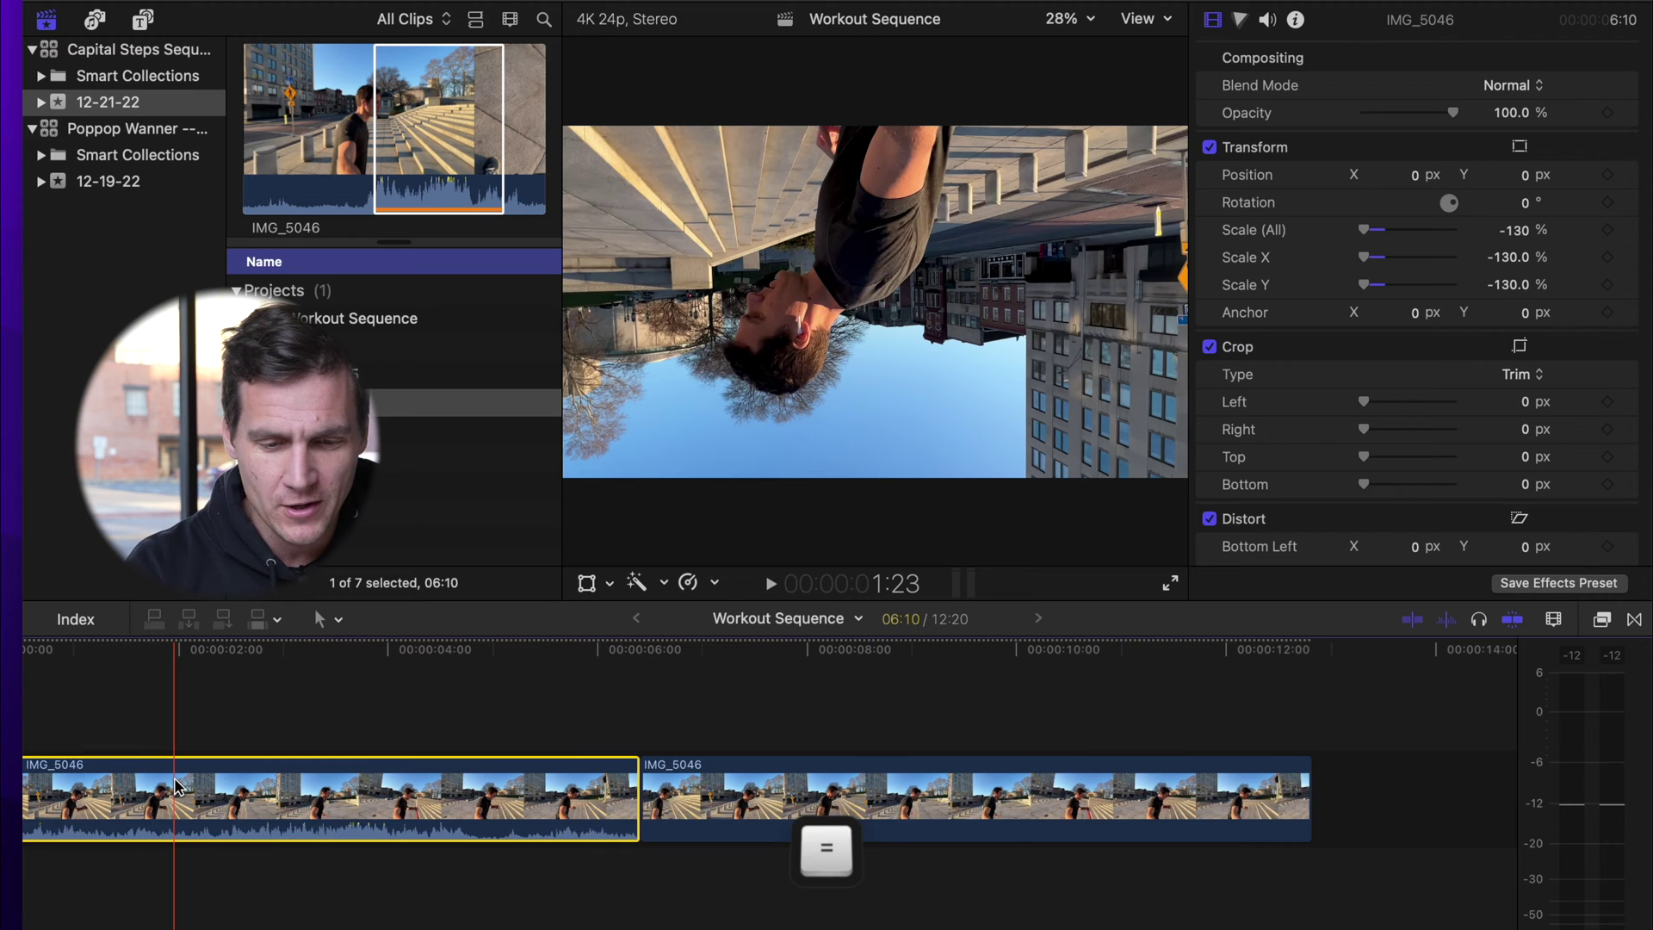
key("super+equal")
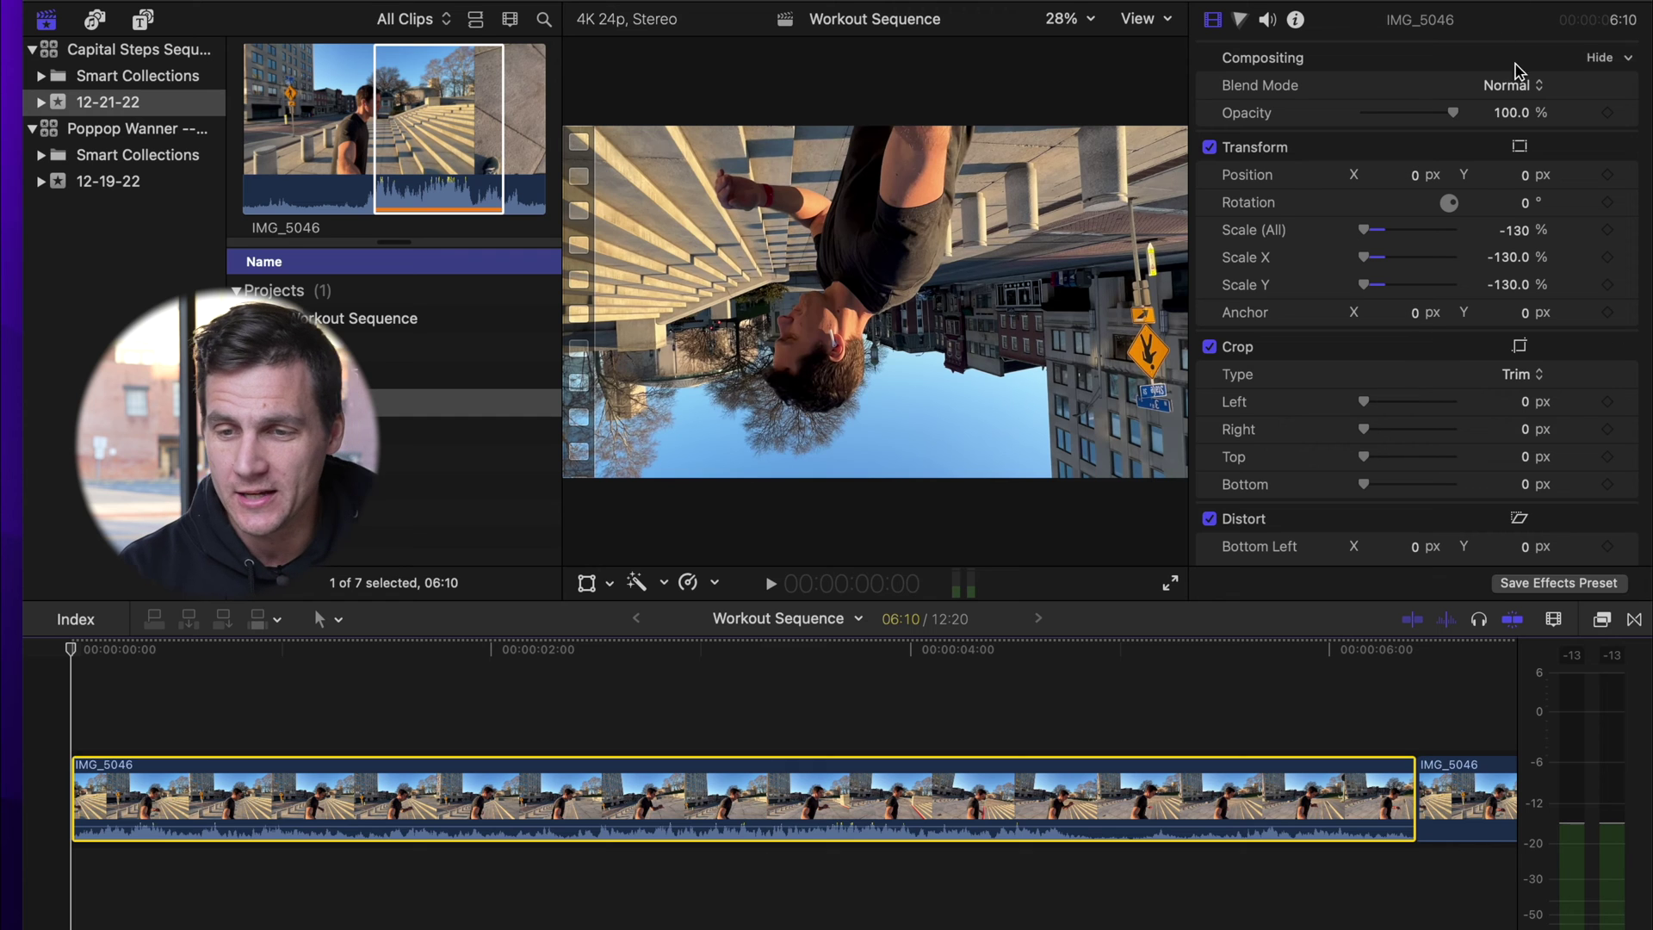
Step: Add an object tracker to the first IMG_5046 clip and fit its box to the runner's head
scroll(1435, 336, "down", 5)
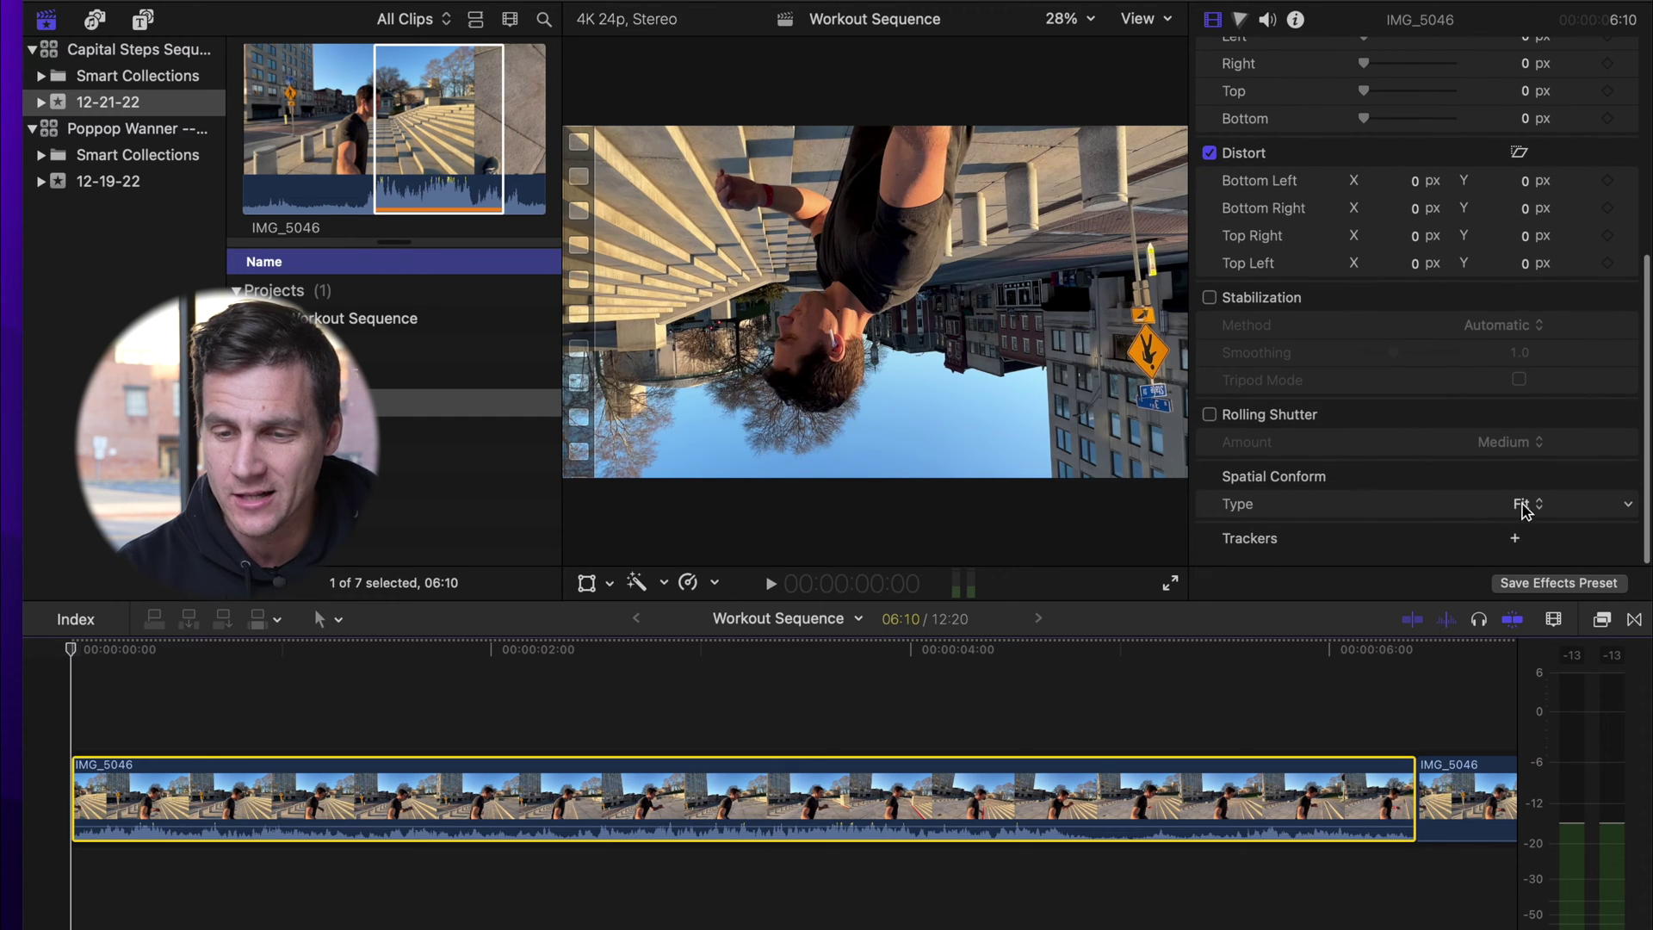
left_click(1515, 542)
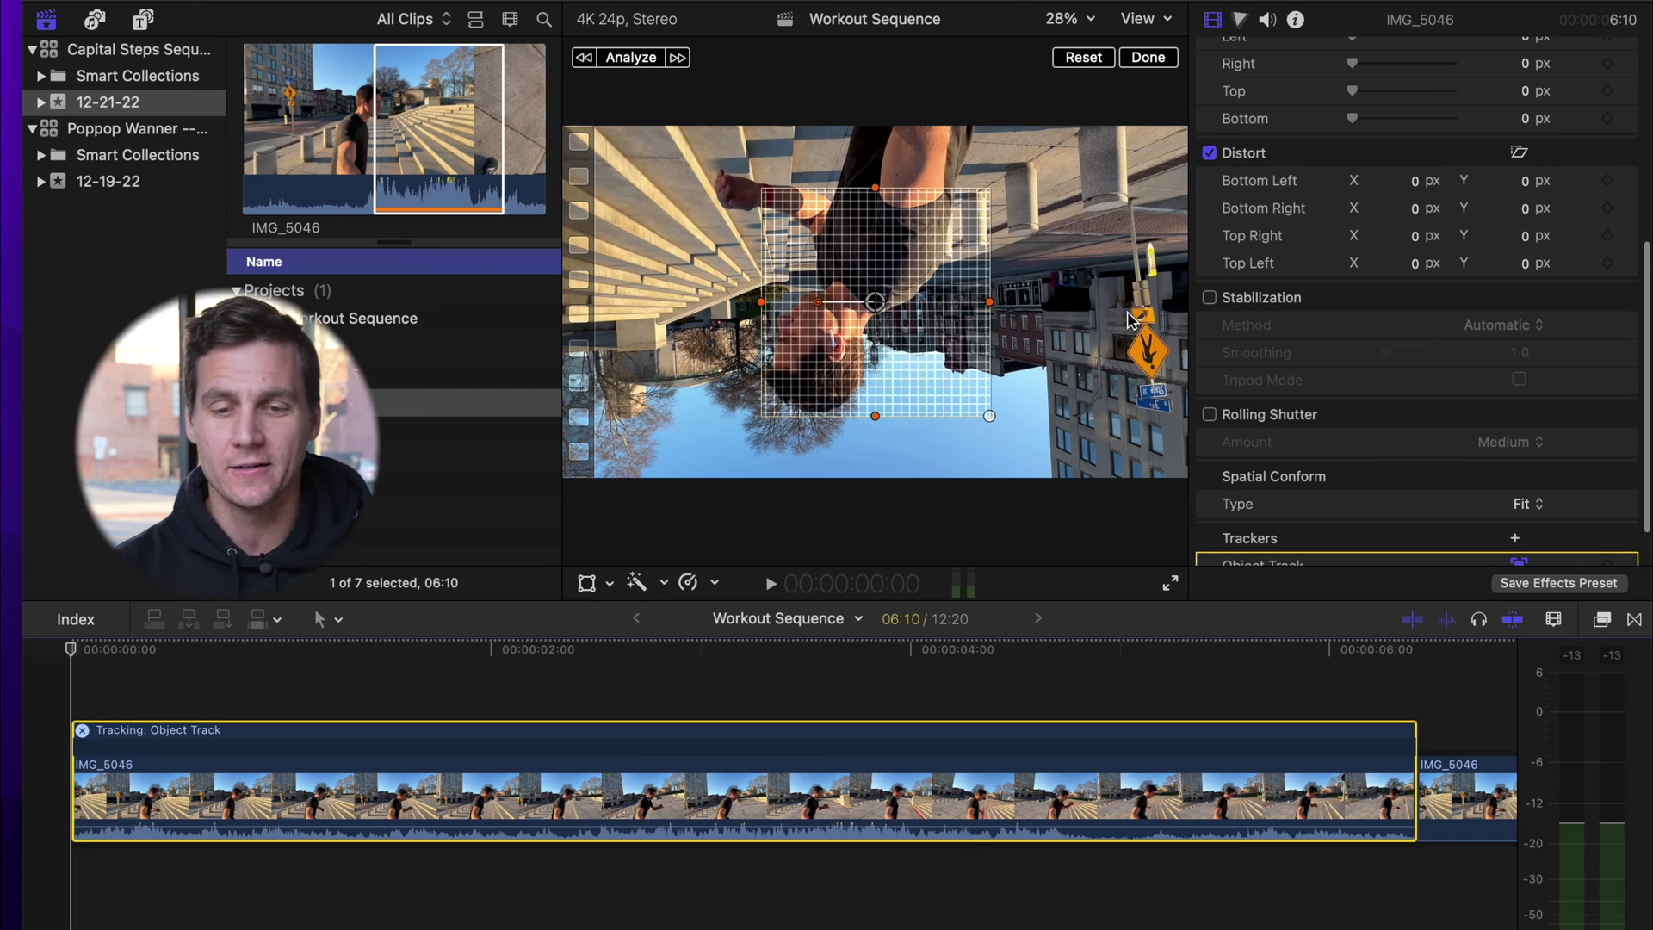
left_click_drag(875, 188, 874, 274)
left_click_drag(761, 304, 856, 355)
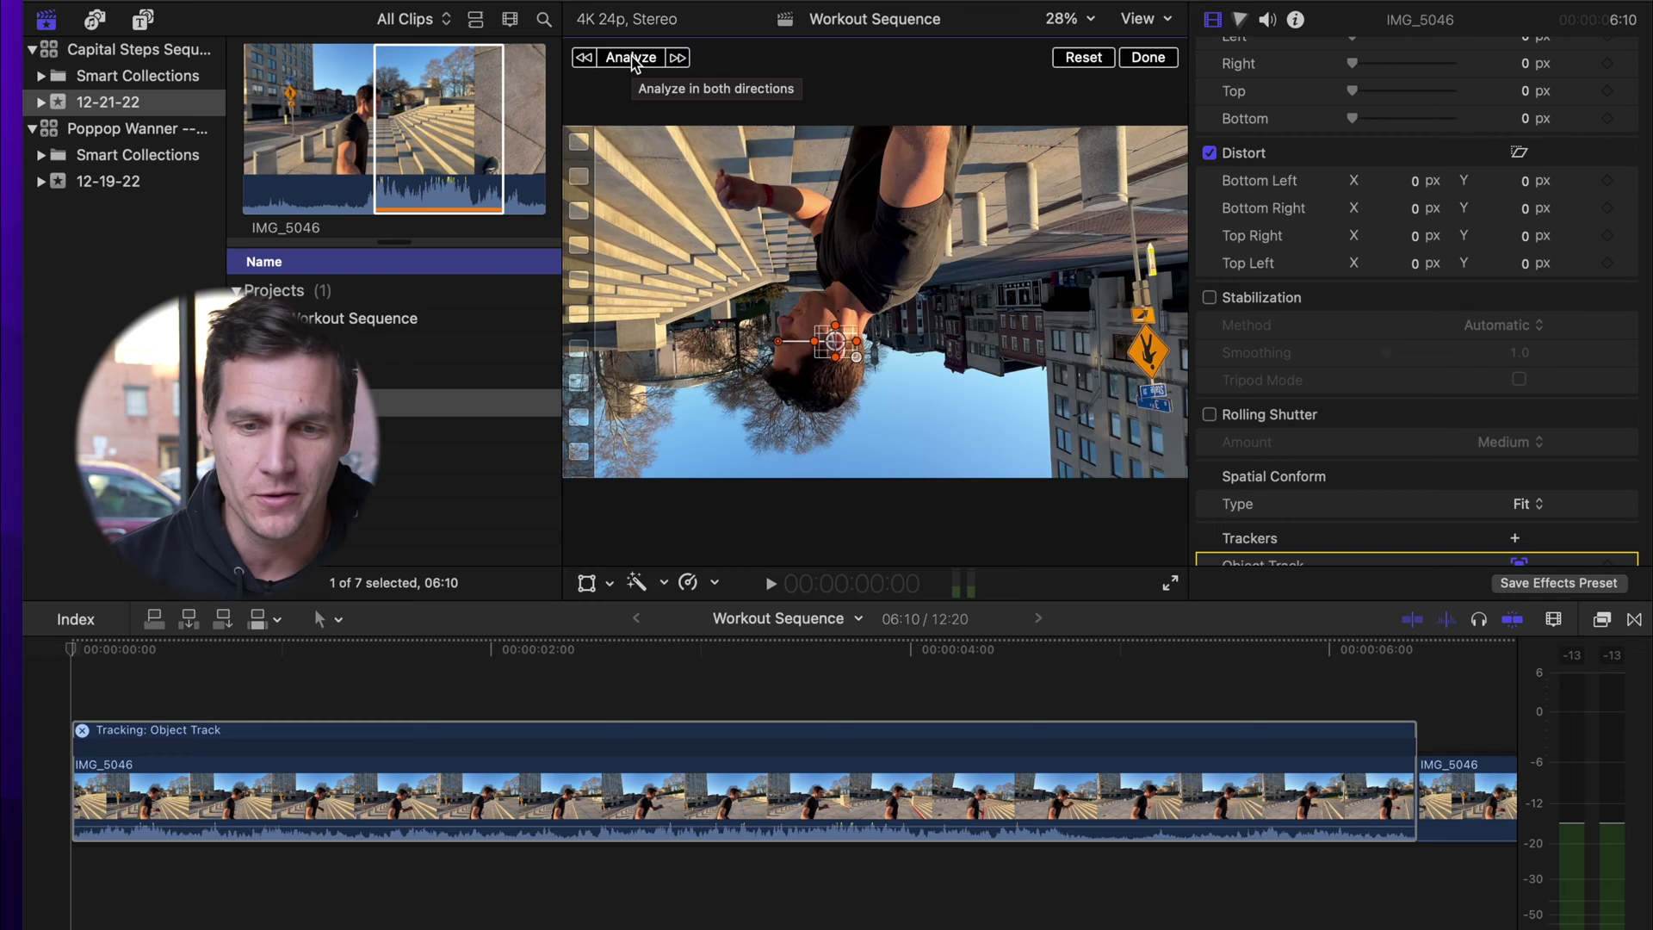
Step: Analyze the runner's movement, then zoom the timeline out and collapse the Object Track lane
left_click(631, 58)
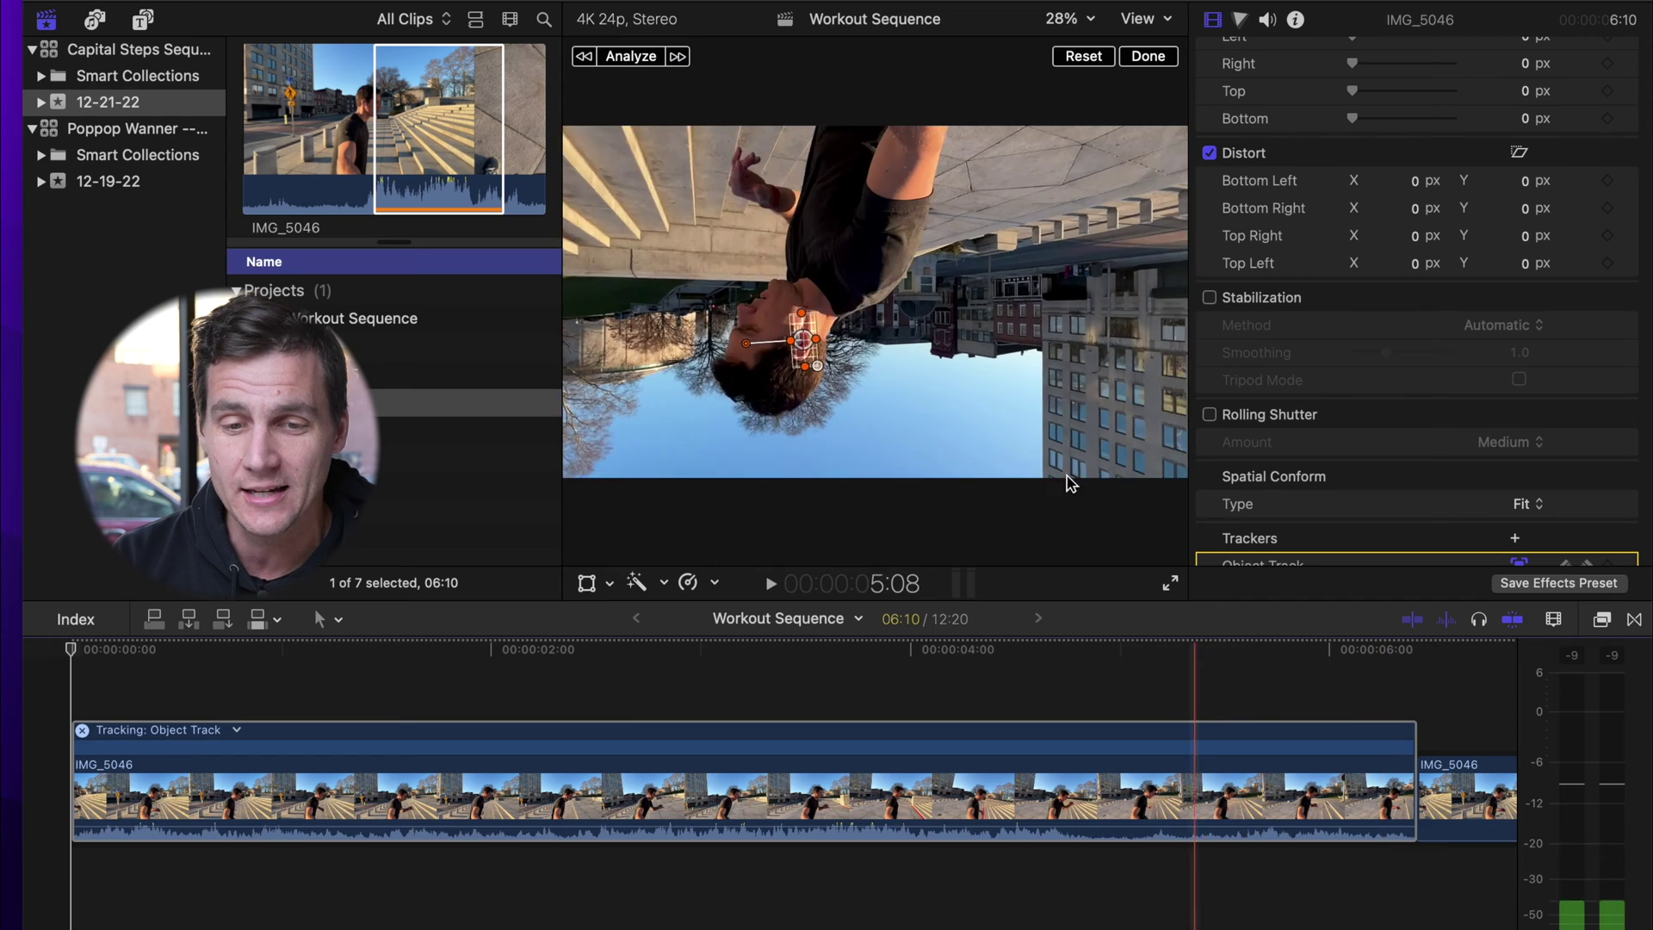
key("super+minus")
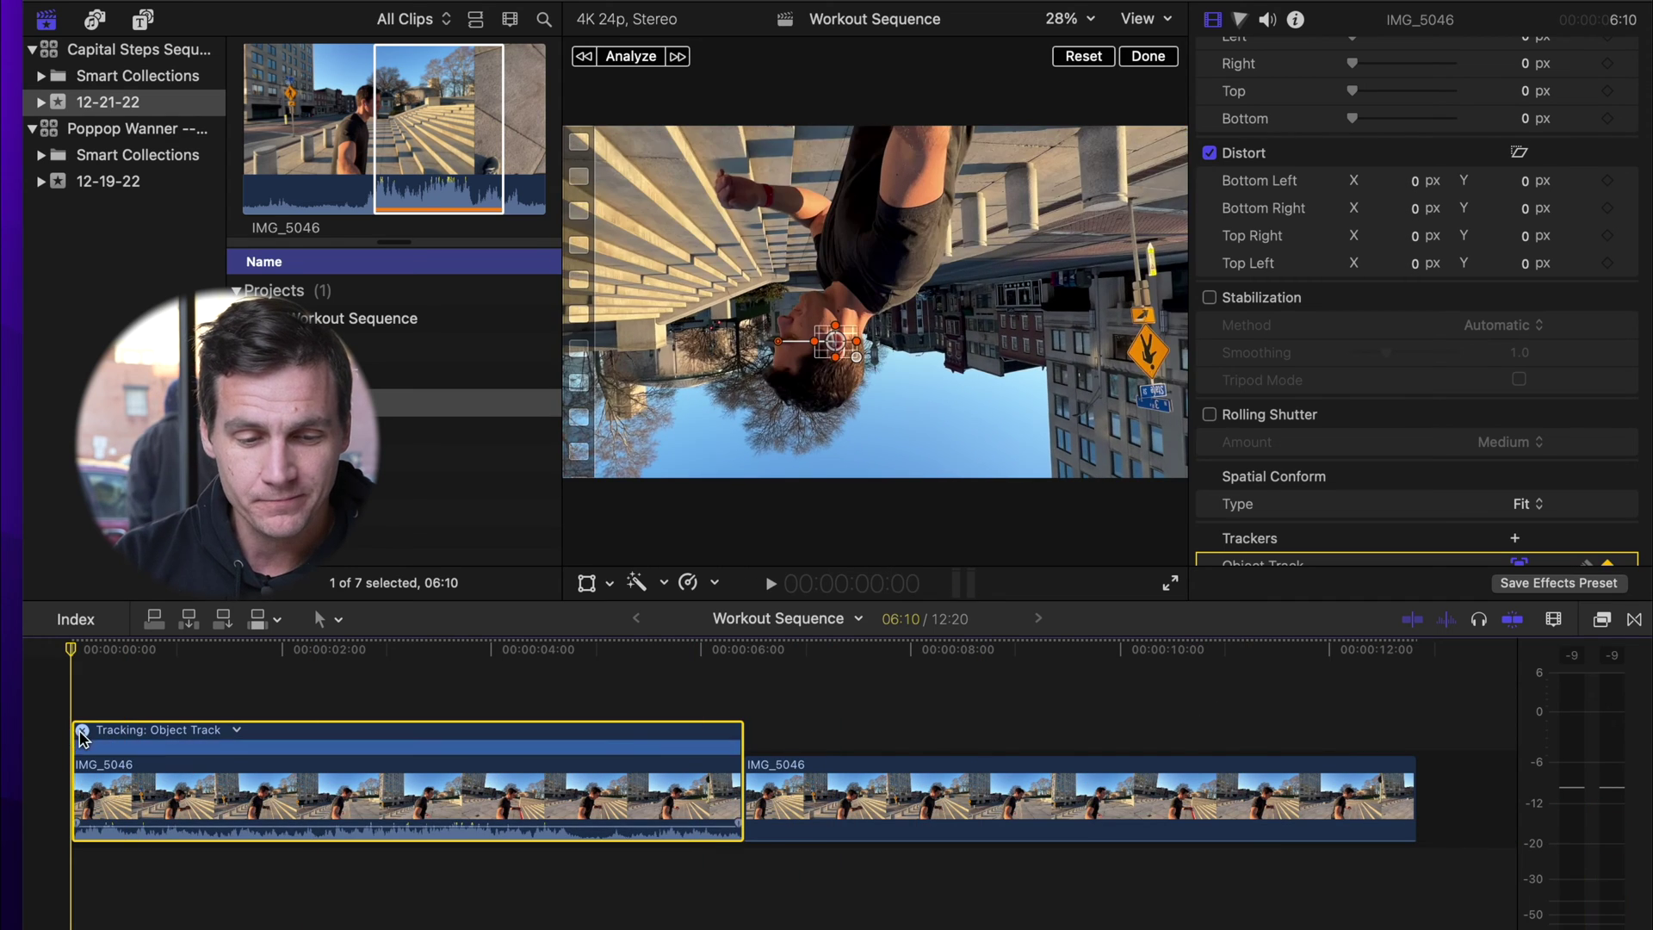
left_click(81, 730)
Step: Connect the duplicate IMG_5046 clip above the original at the start and widen the clip browser
left_click_drag(907, 764, 224, 689)
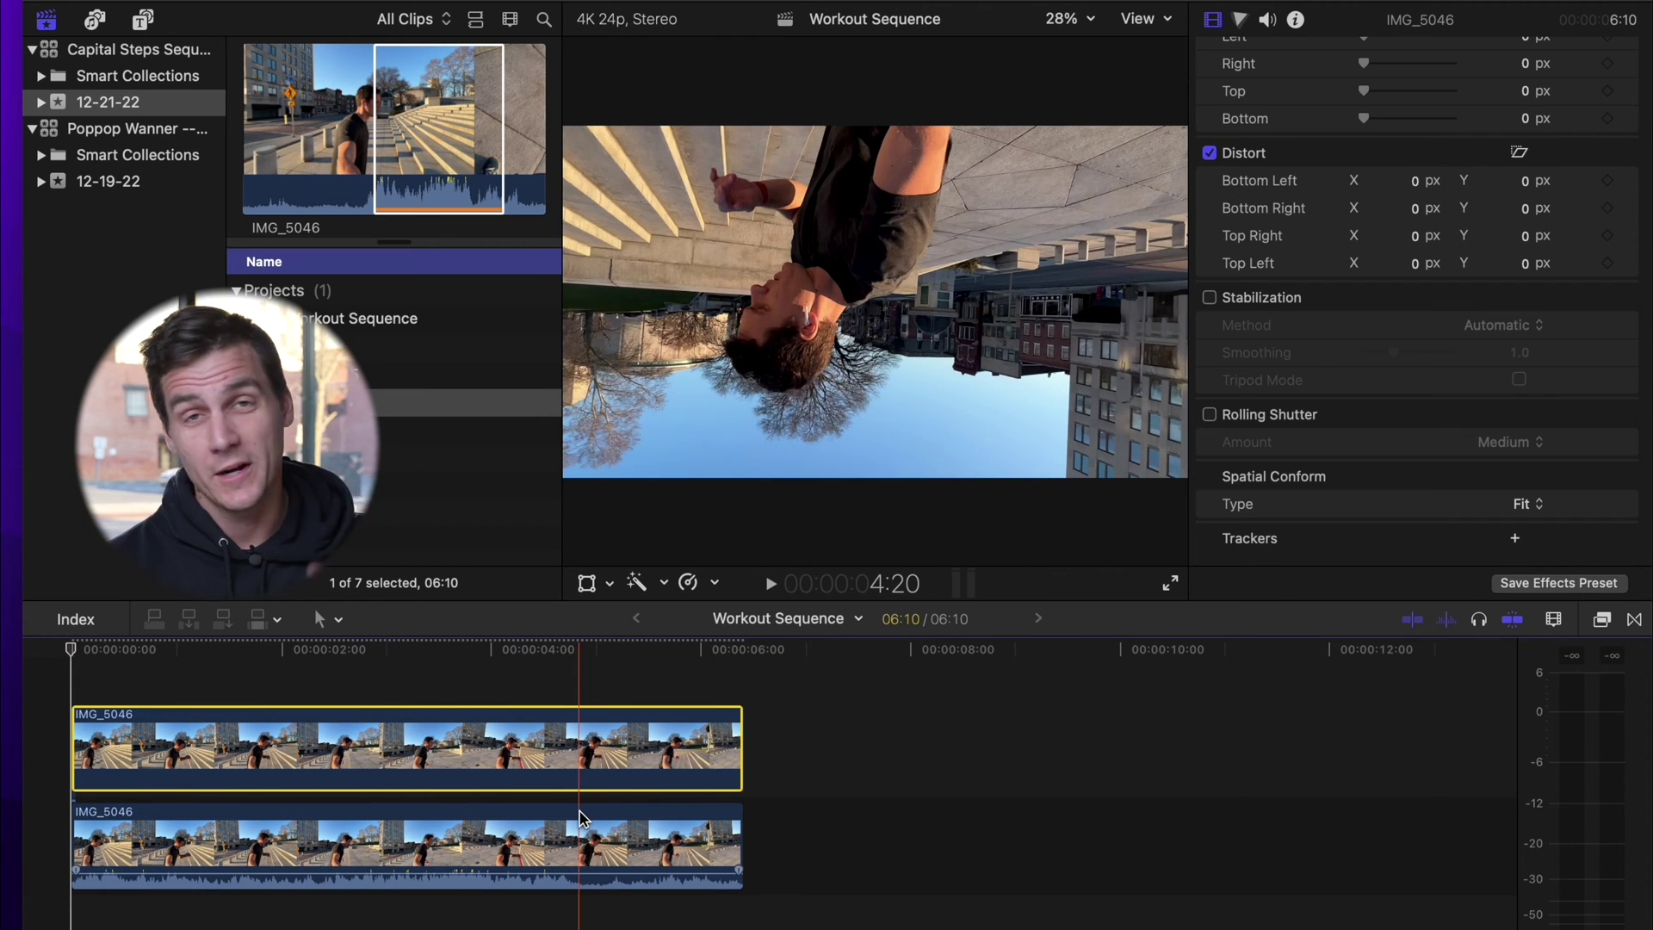
left_click(587, 585)
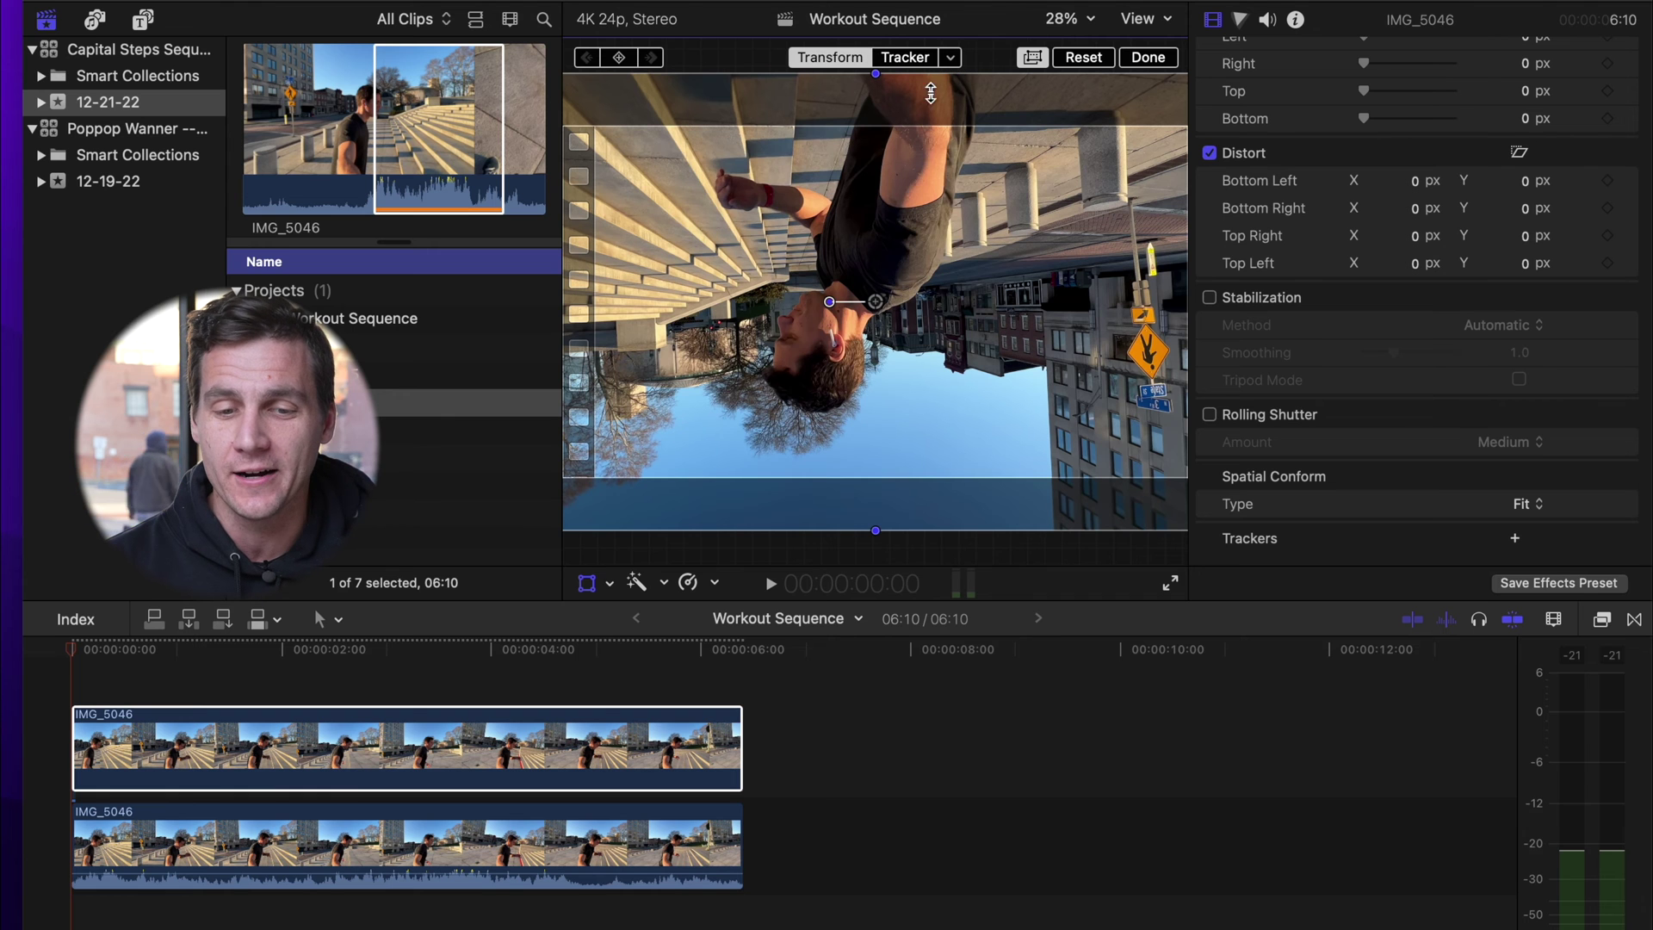
left_click_drag(561, 347, 747, 348)
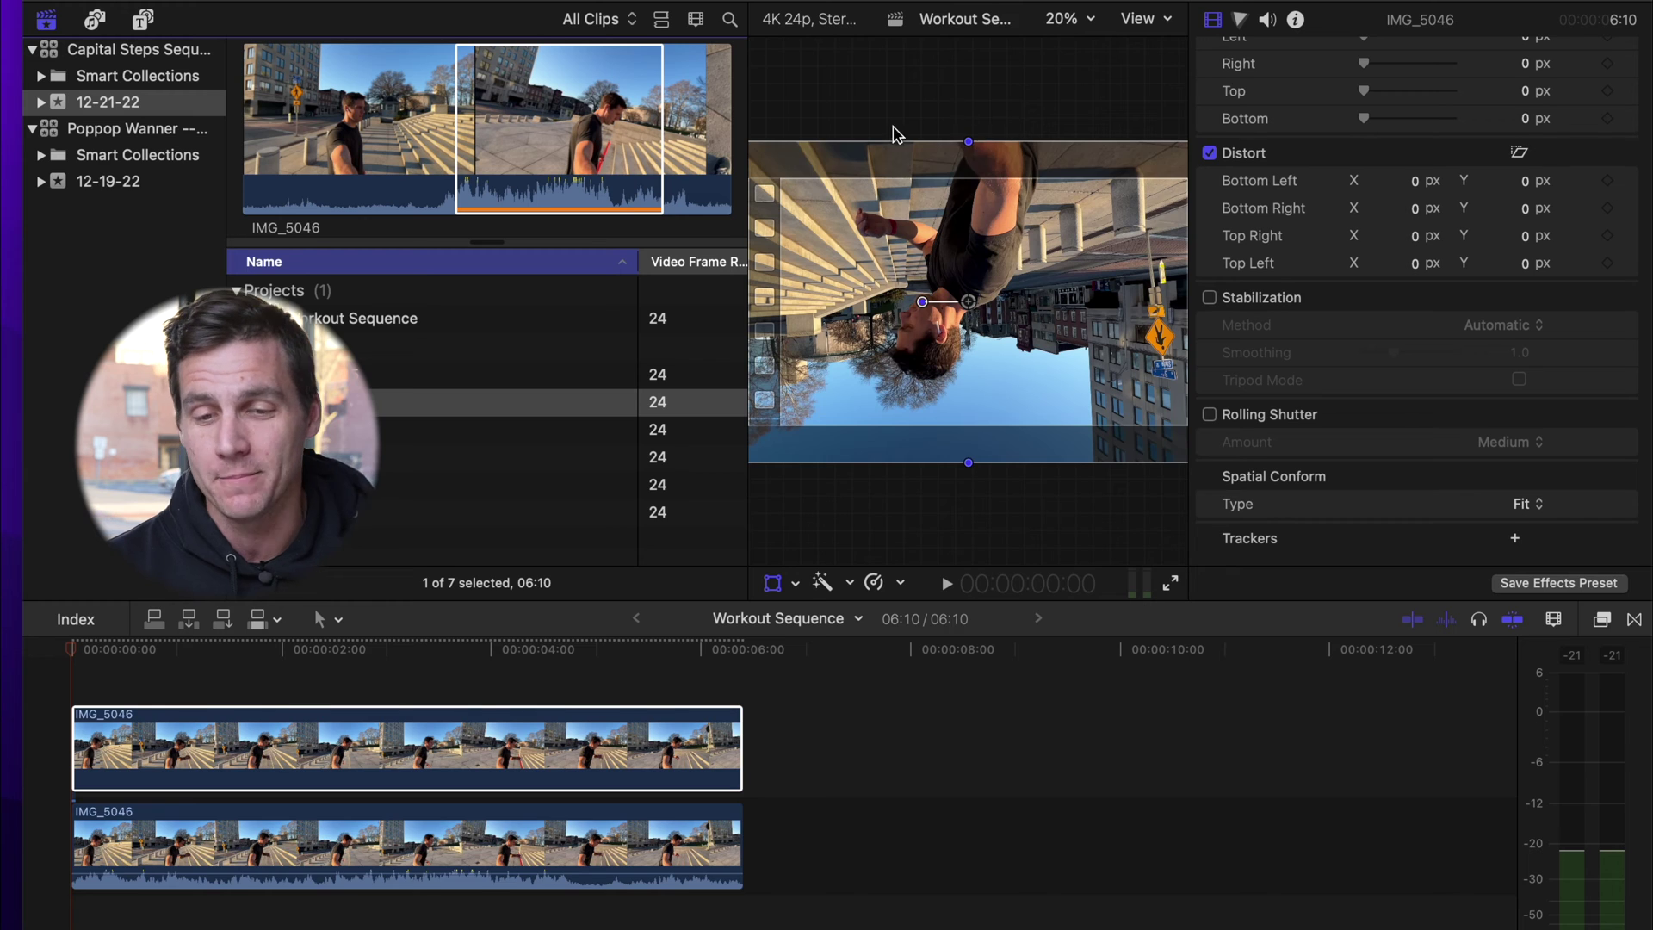
key("shift+t")
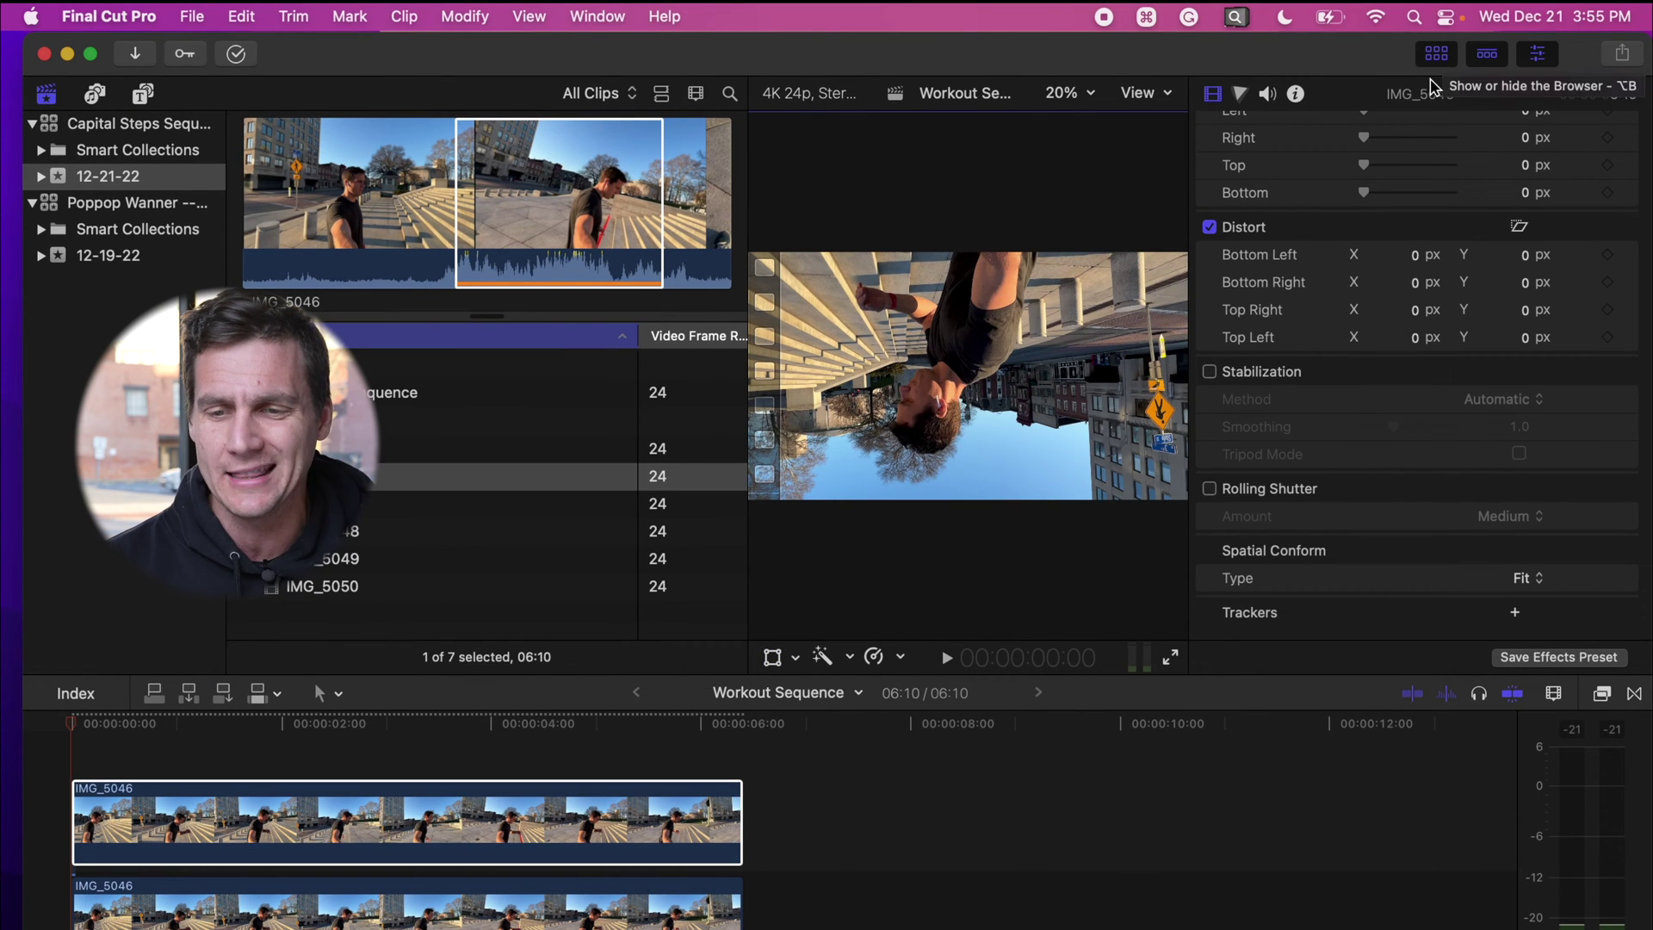
Step: Hide the browser and set the top clip's Tracker to the original's Object Track
left_click(1449, 58)
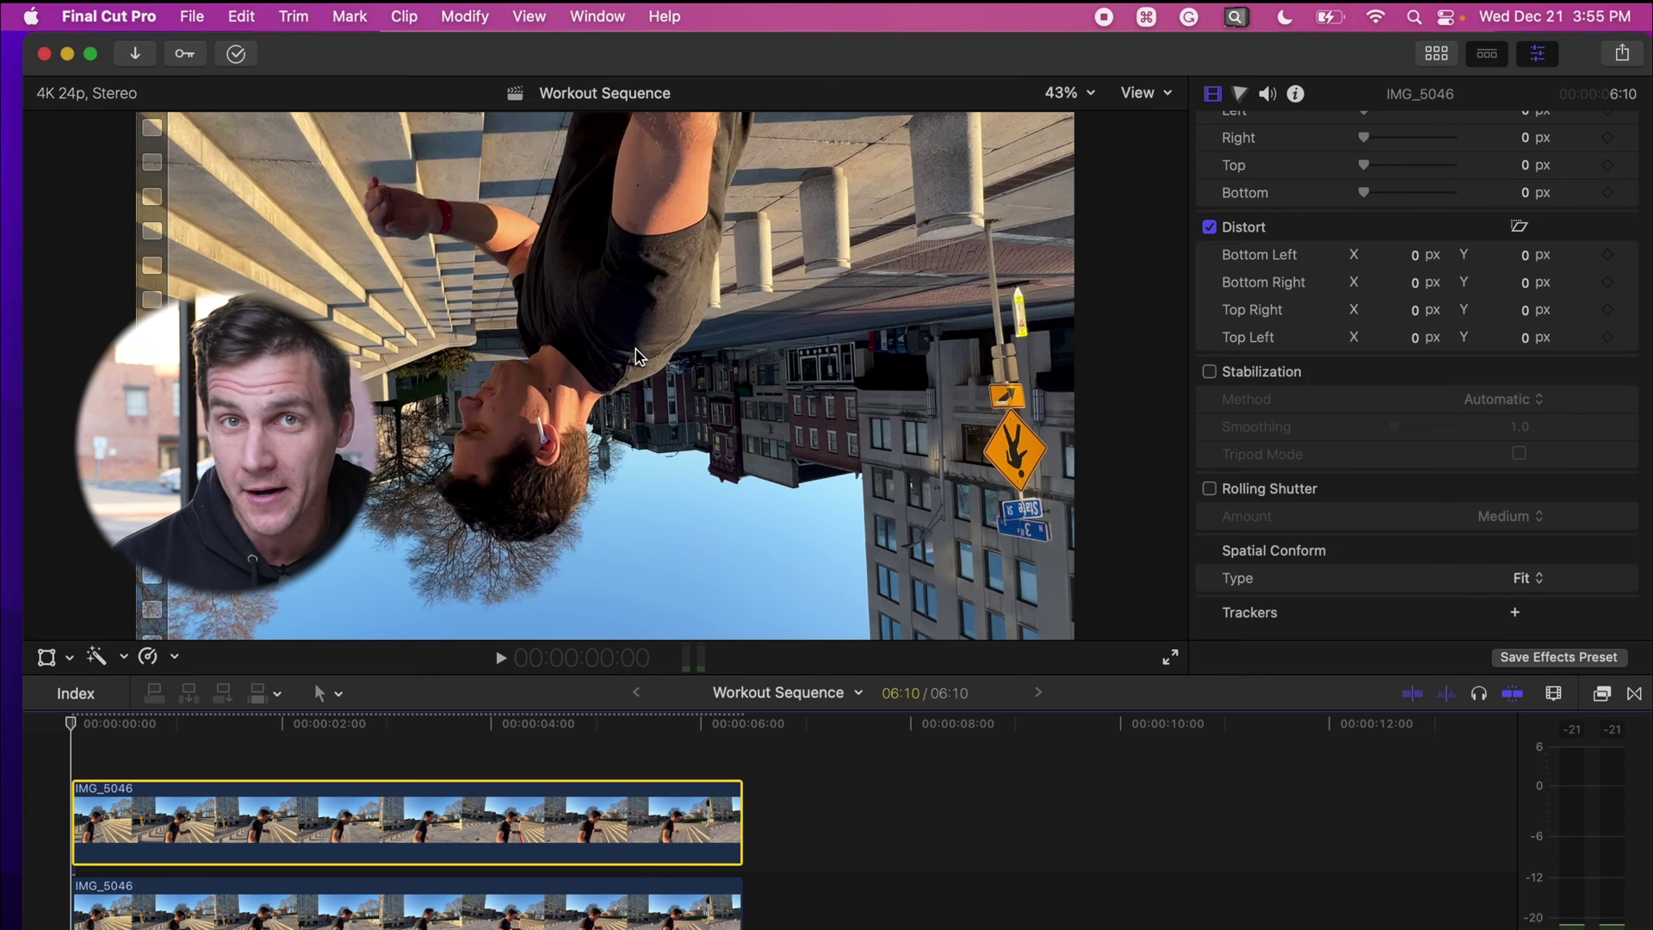
left_click(45, 658)
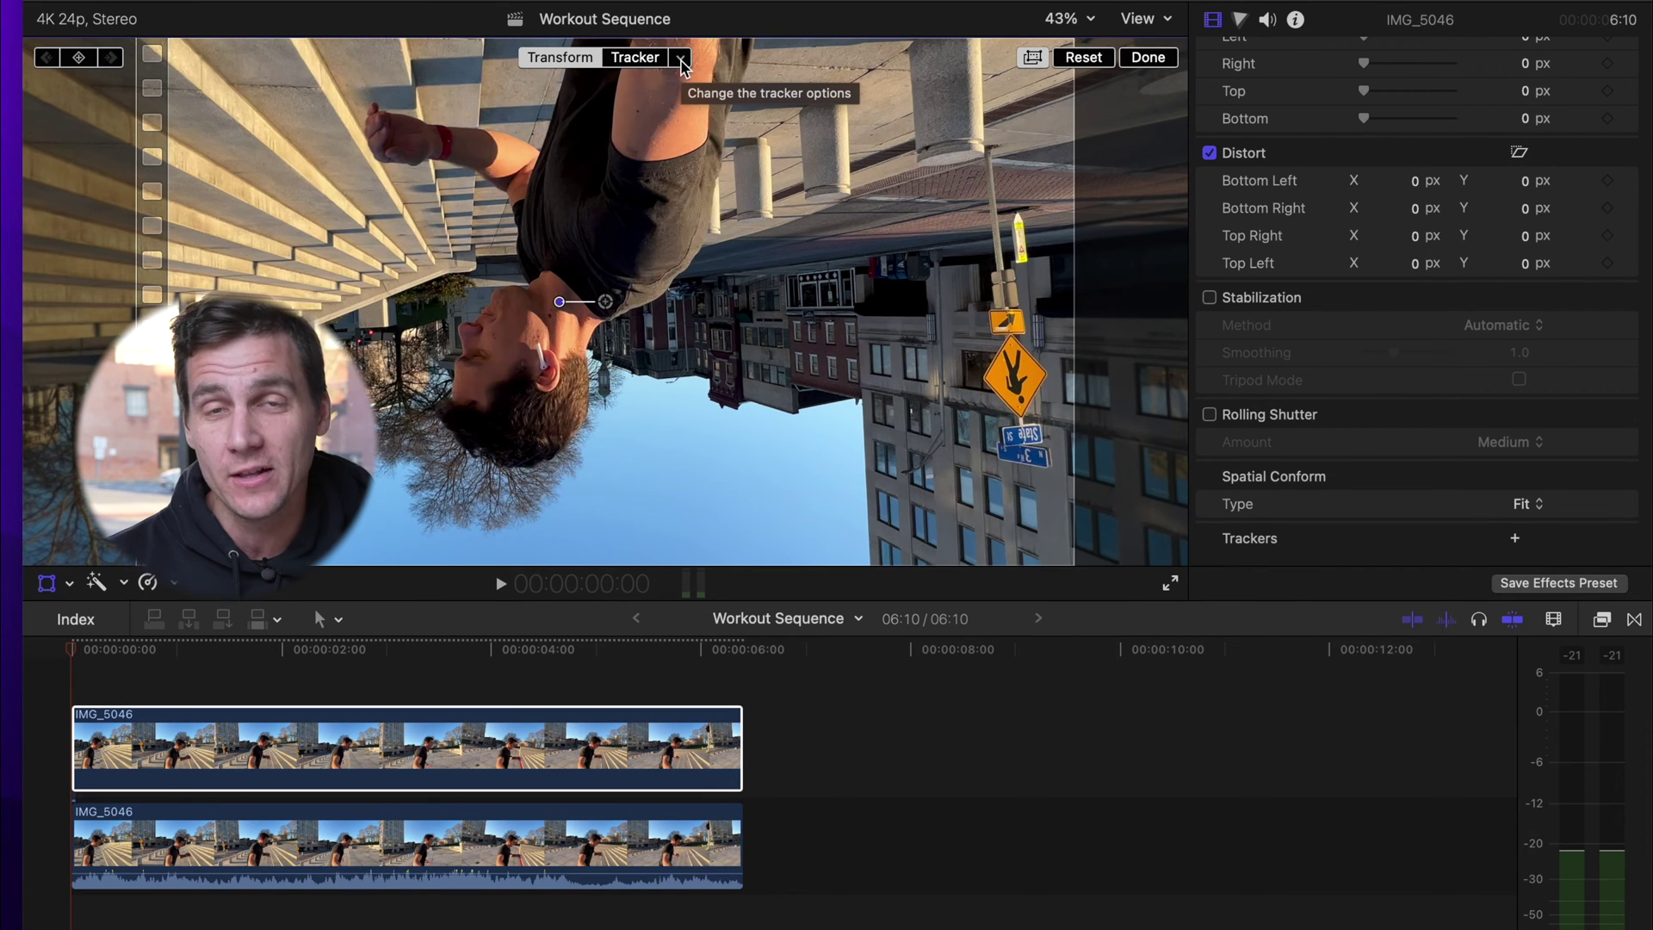
left_click(681, 59)
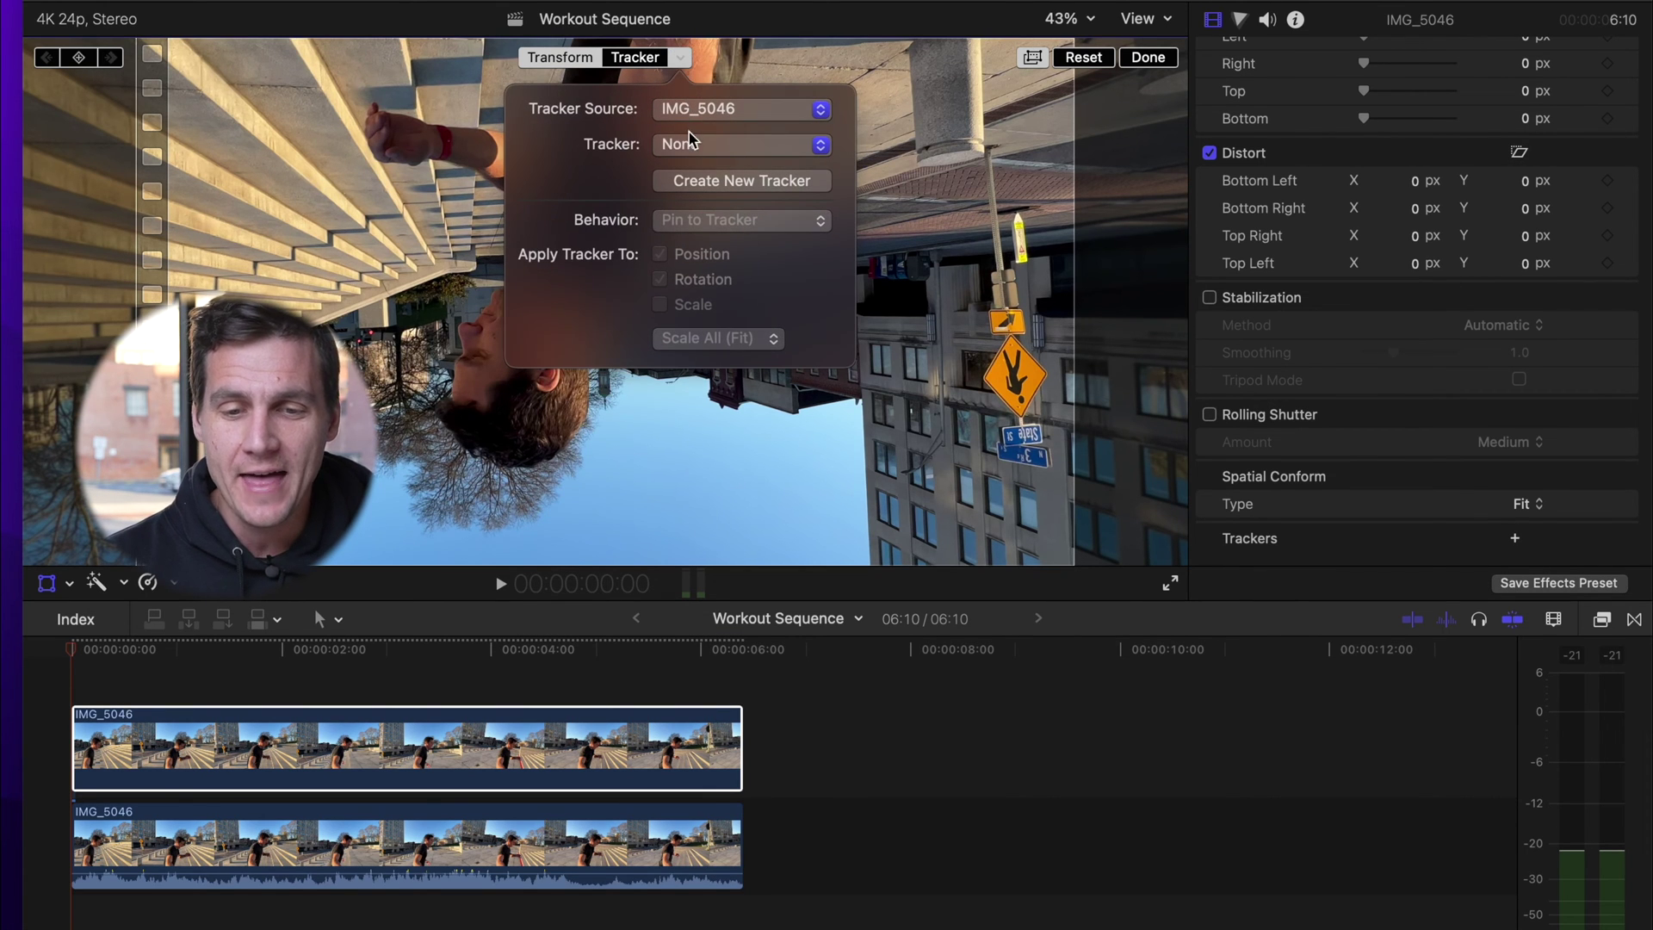
left_click(733, 151)
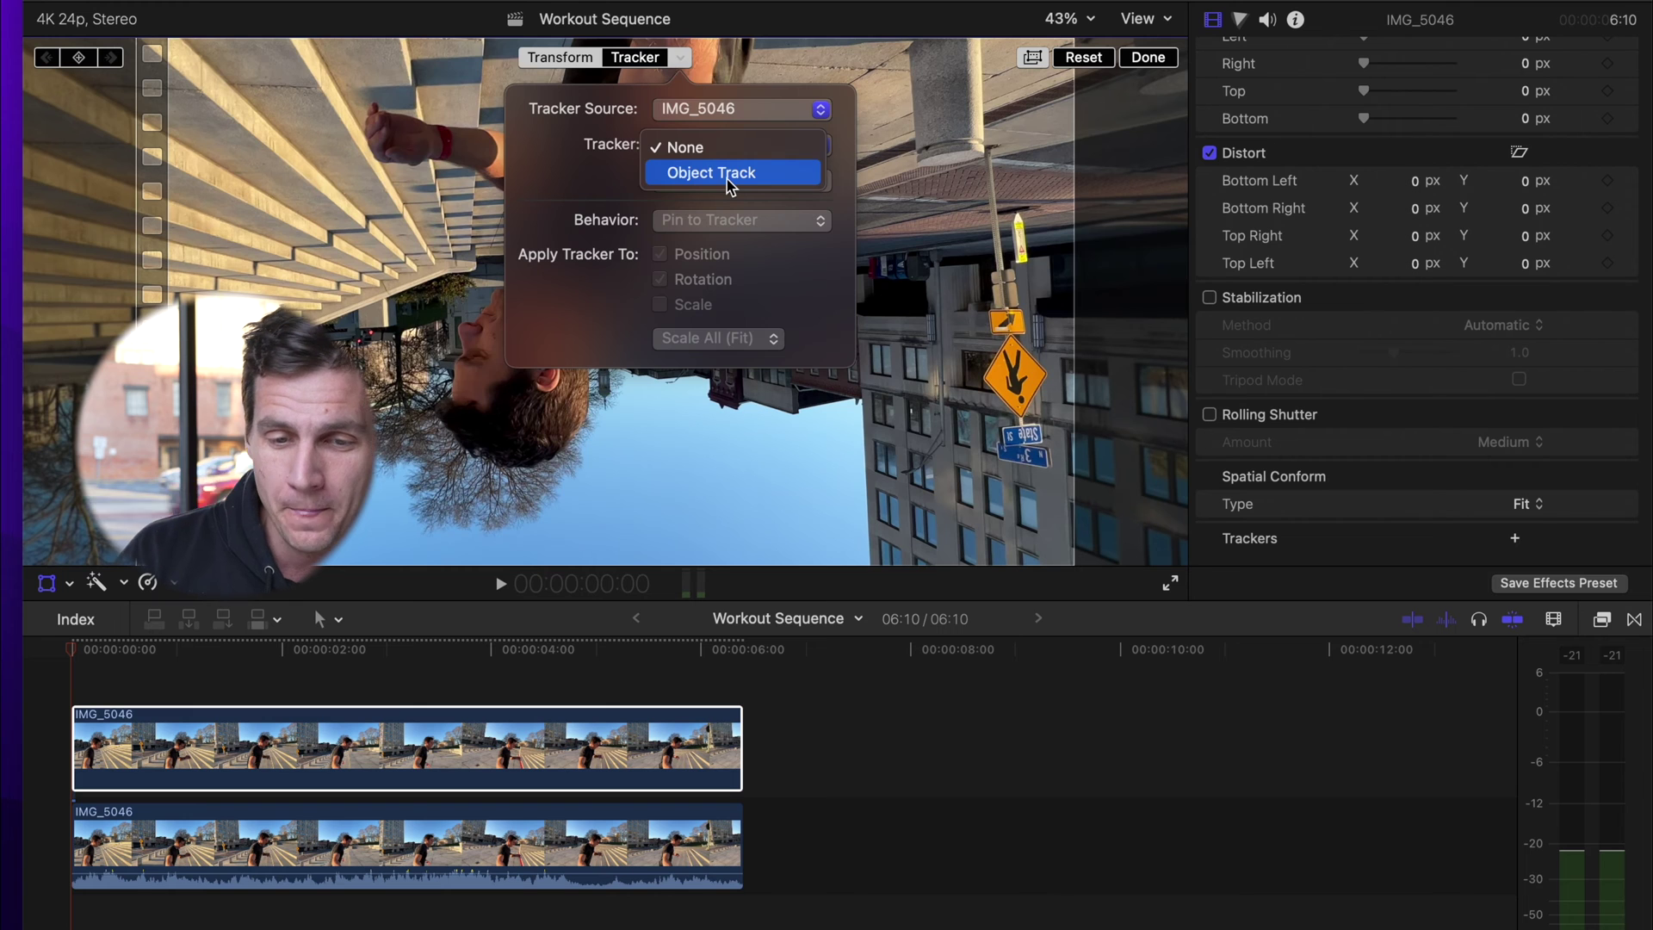
left_click(726, 179)
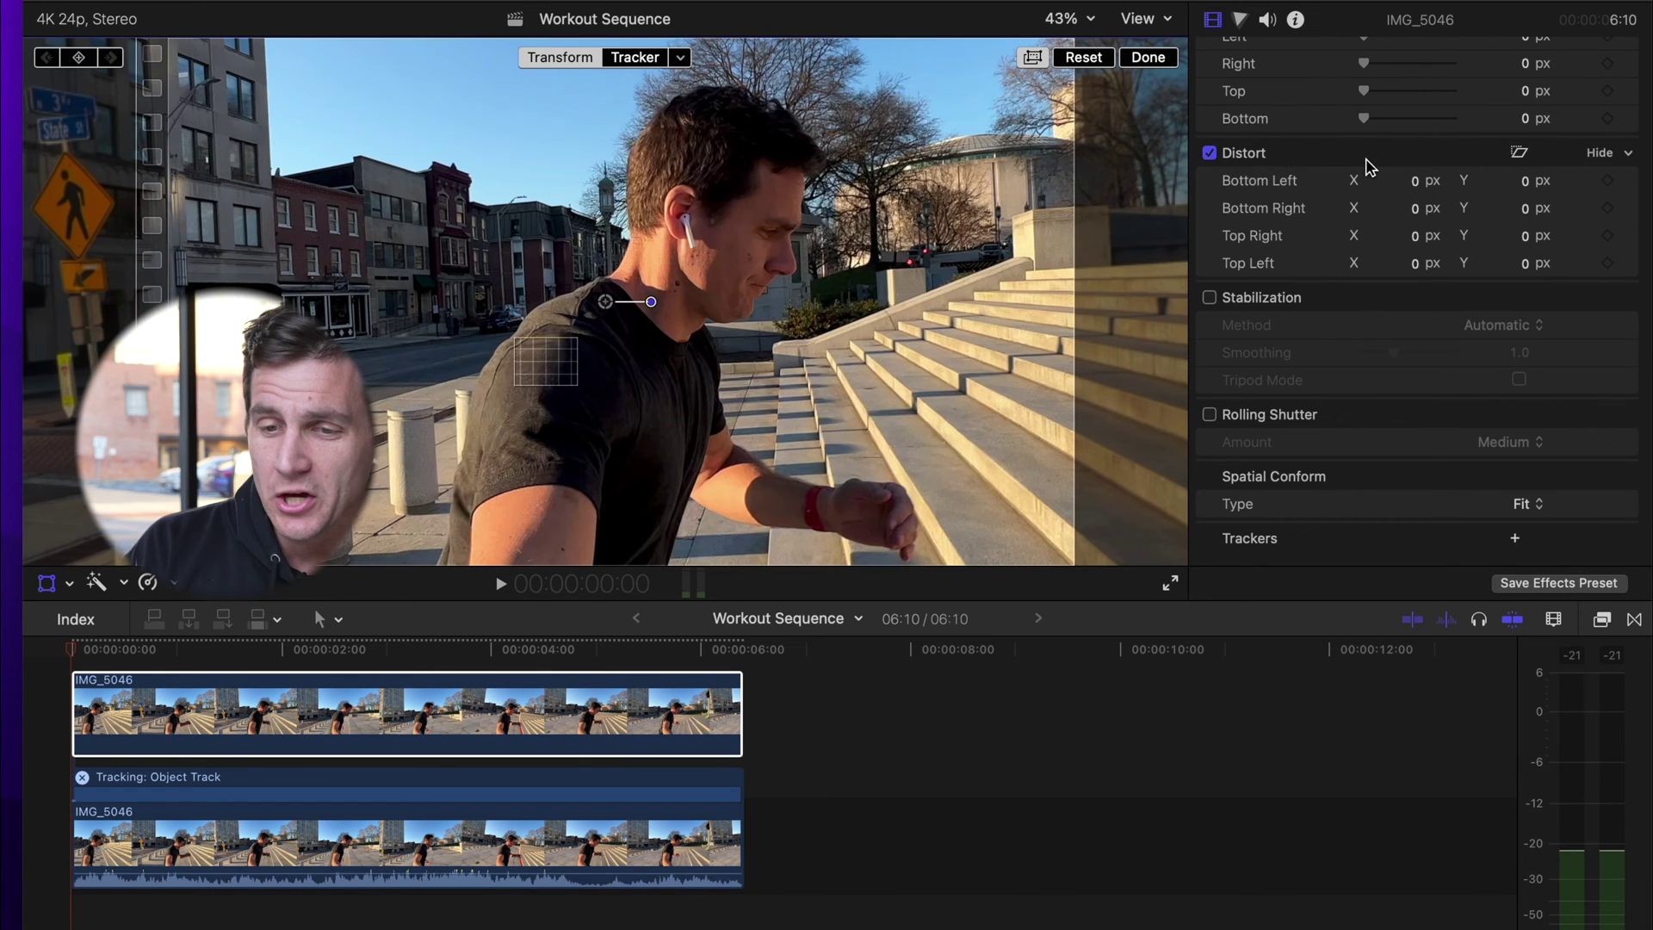
Step: With the horizon guide shown, move the top clip to X 67.5 px, Y -124.1 px, then hide the guide
scroll(1370, 166, "up", 5)
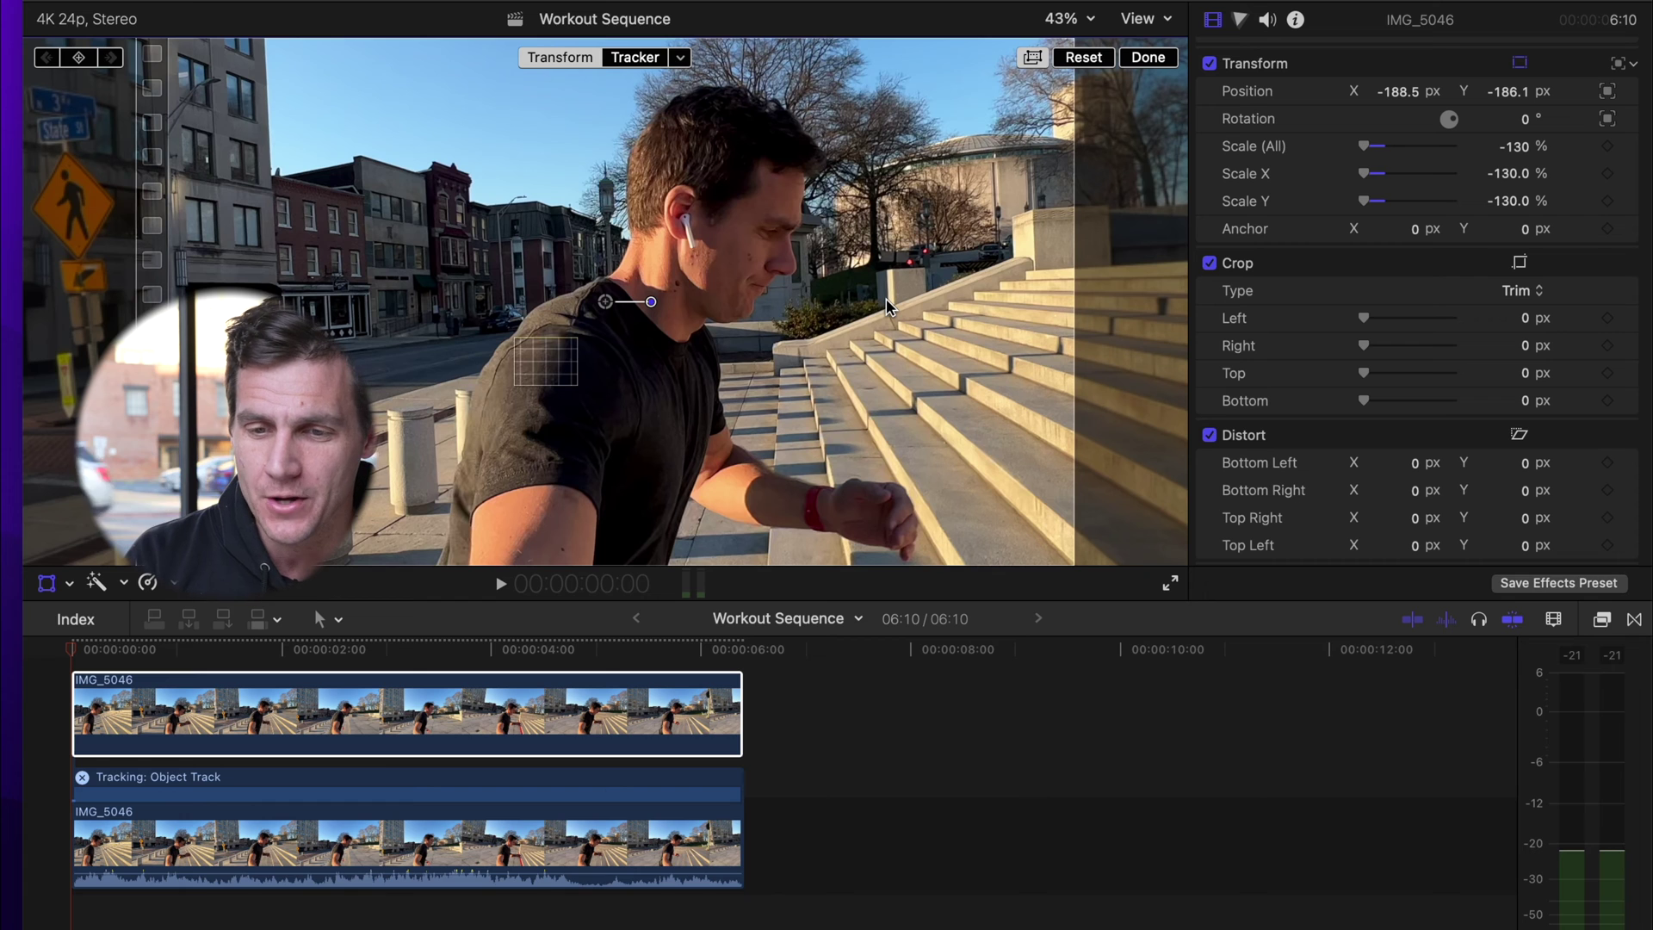
left_click(1147, 19)
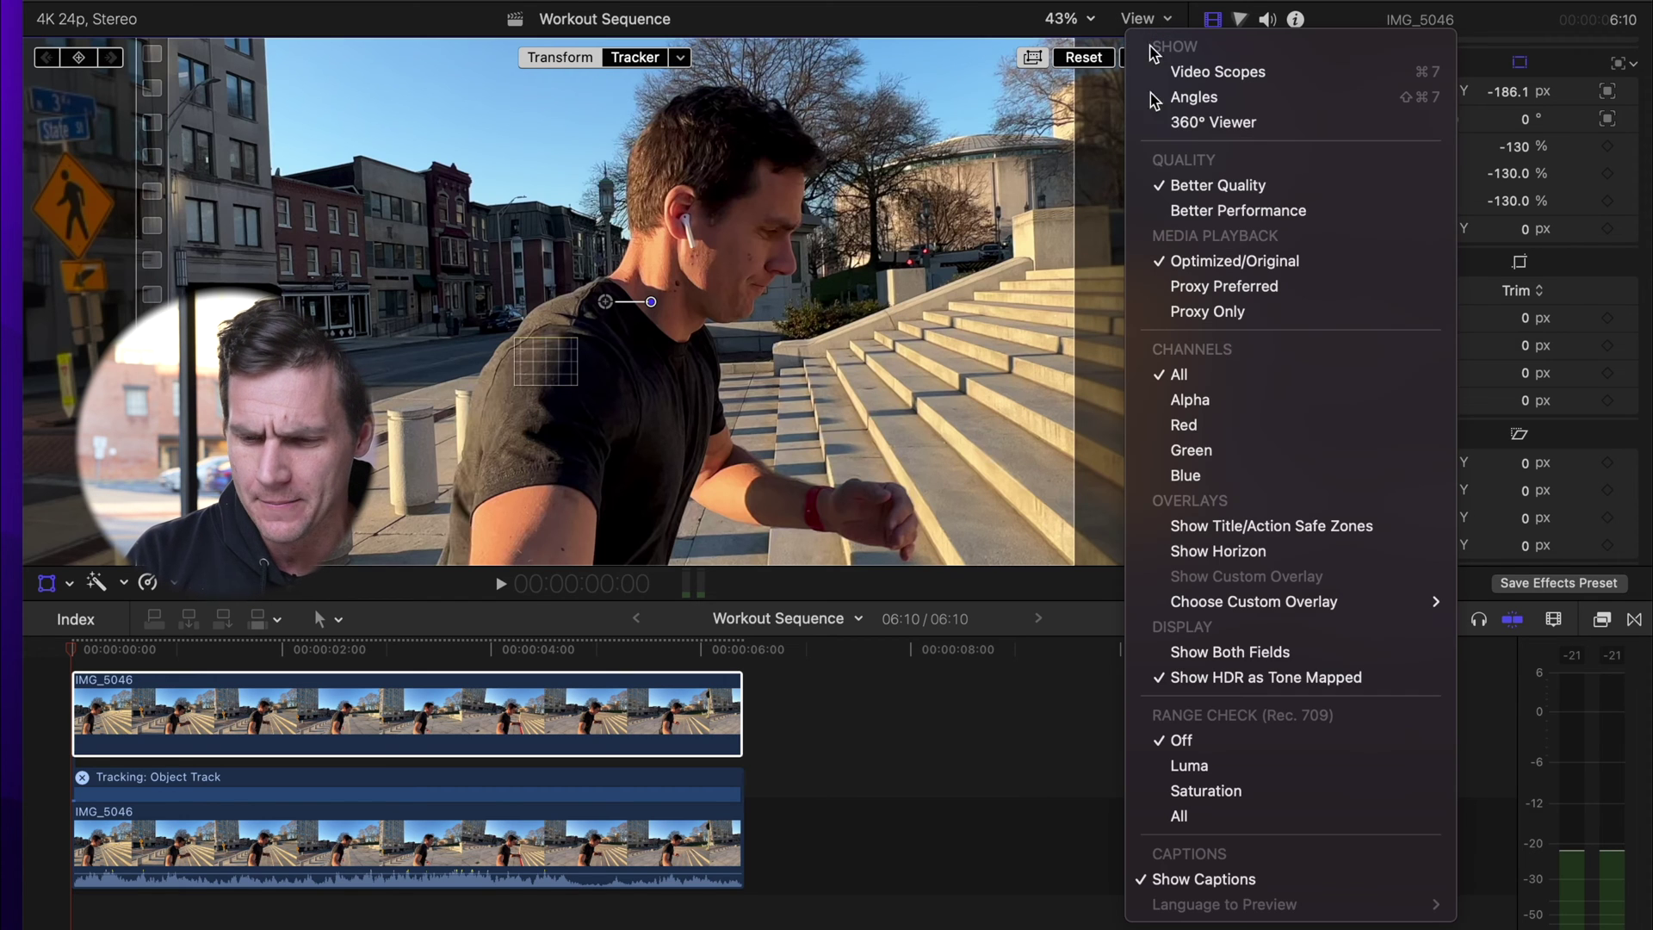
left_click(1226, 551)
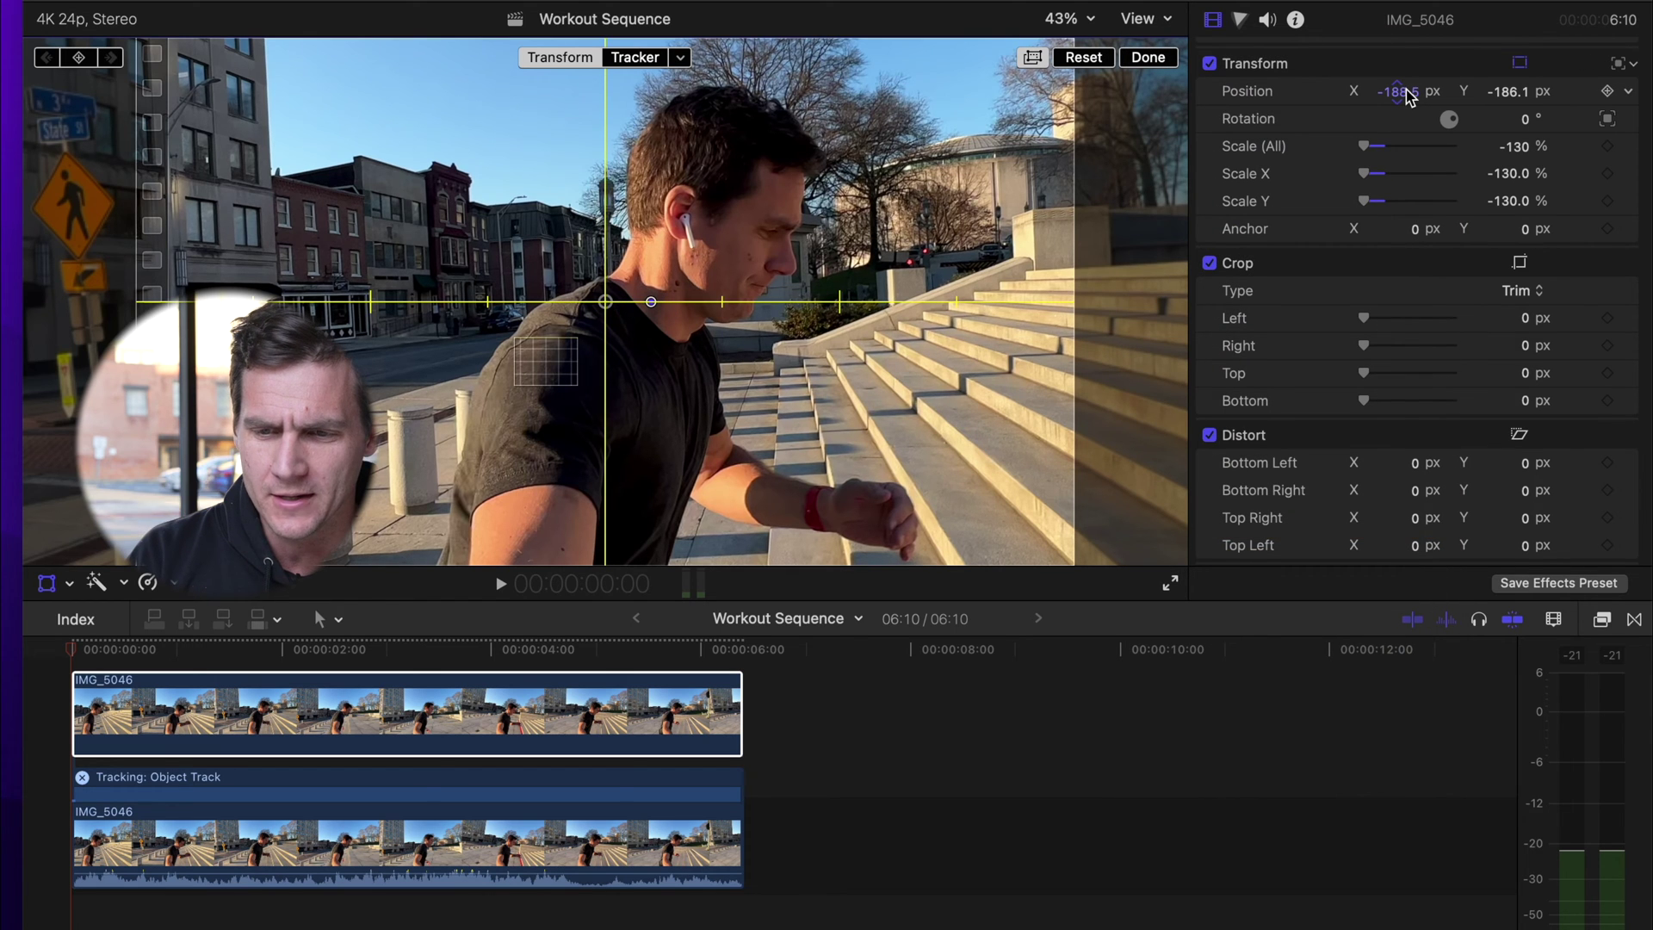
left_click_drag(1405, 94, 1343, 95)
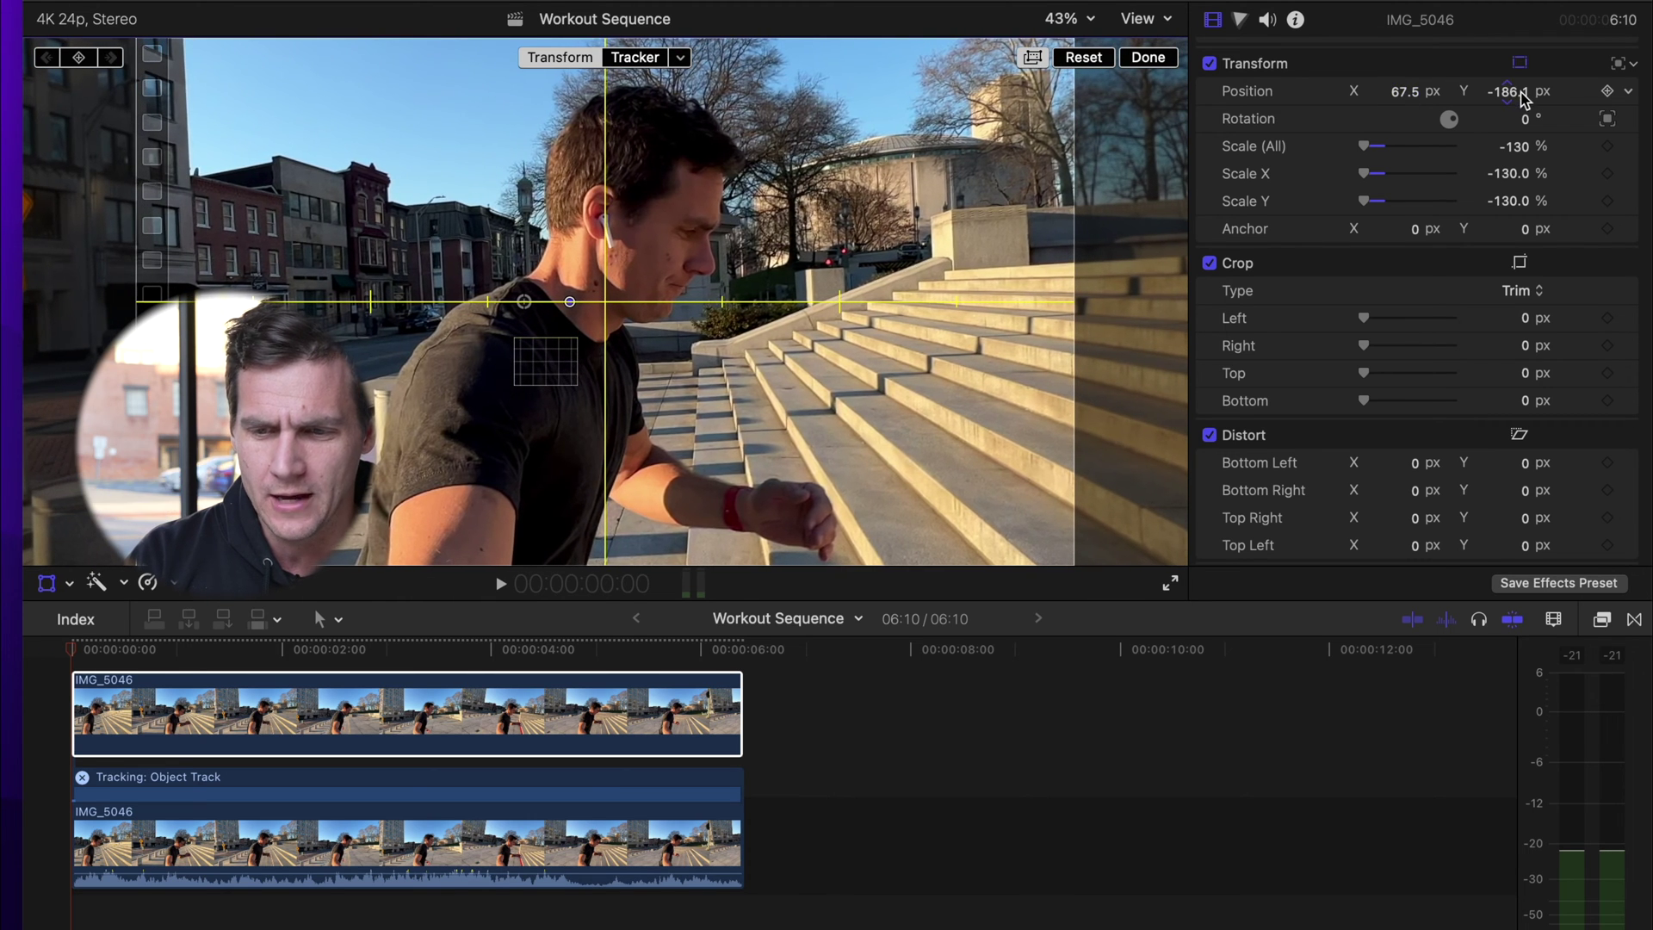
mouse_move(1515, 94)
left_mouse_down()
mouse_move(1543, 95)
mouse_move(1517, 96)
left_mouse_up()
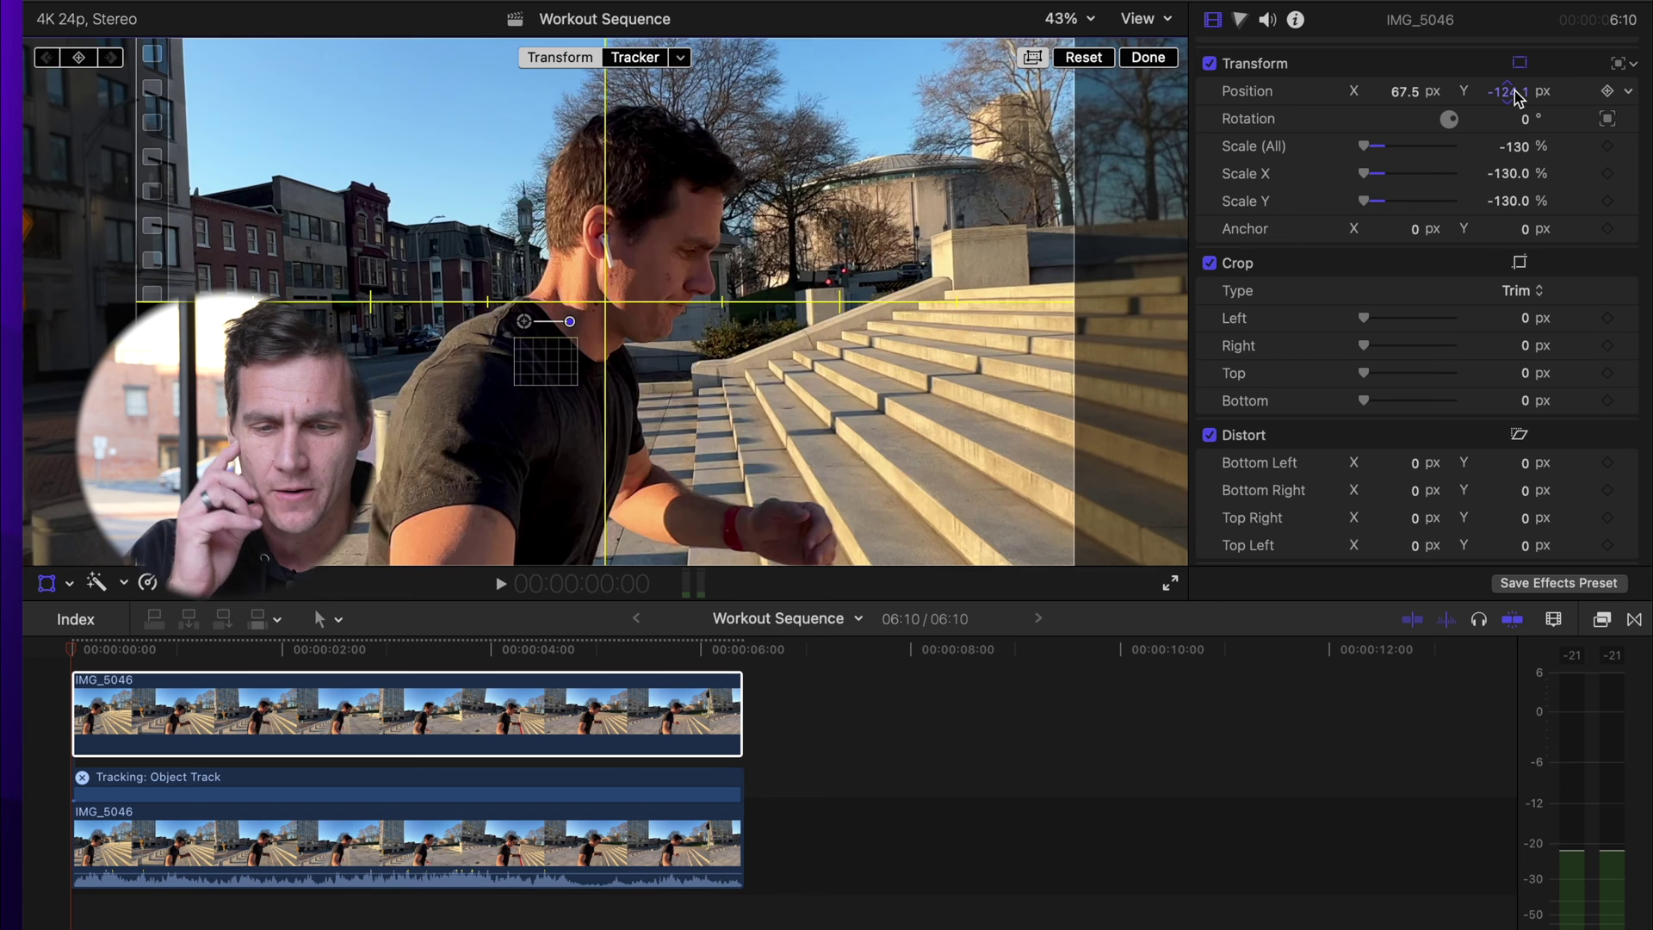
left_click(1148, 57)
left_click(1145, 18)
left_click(1227, 551)
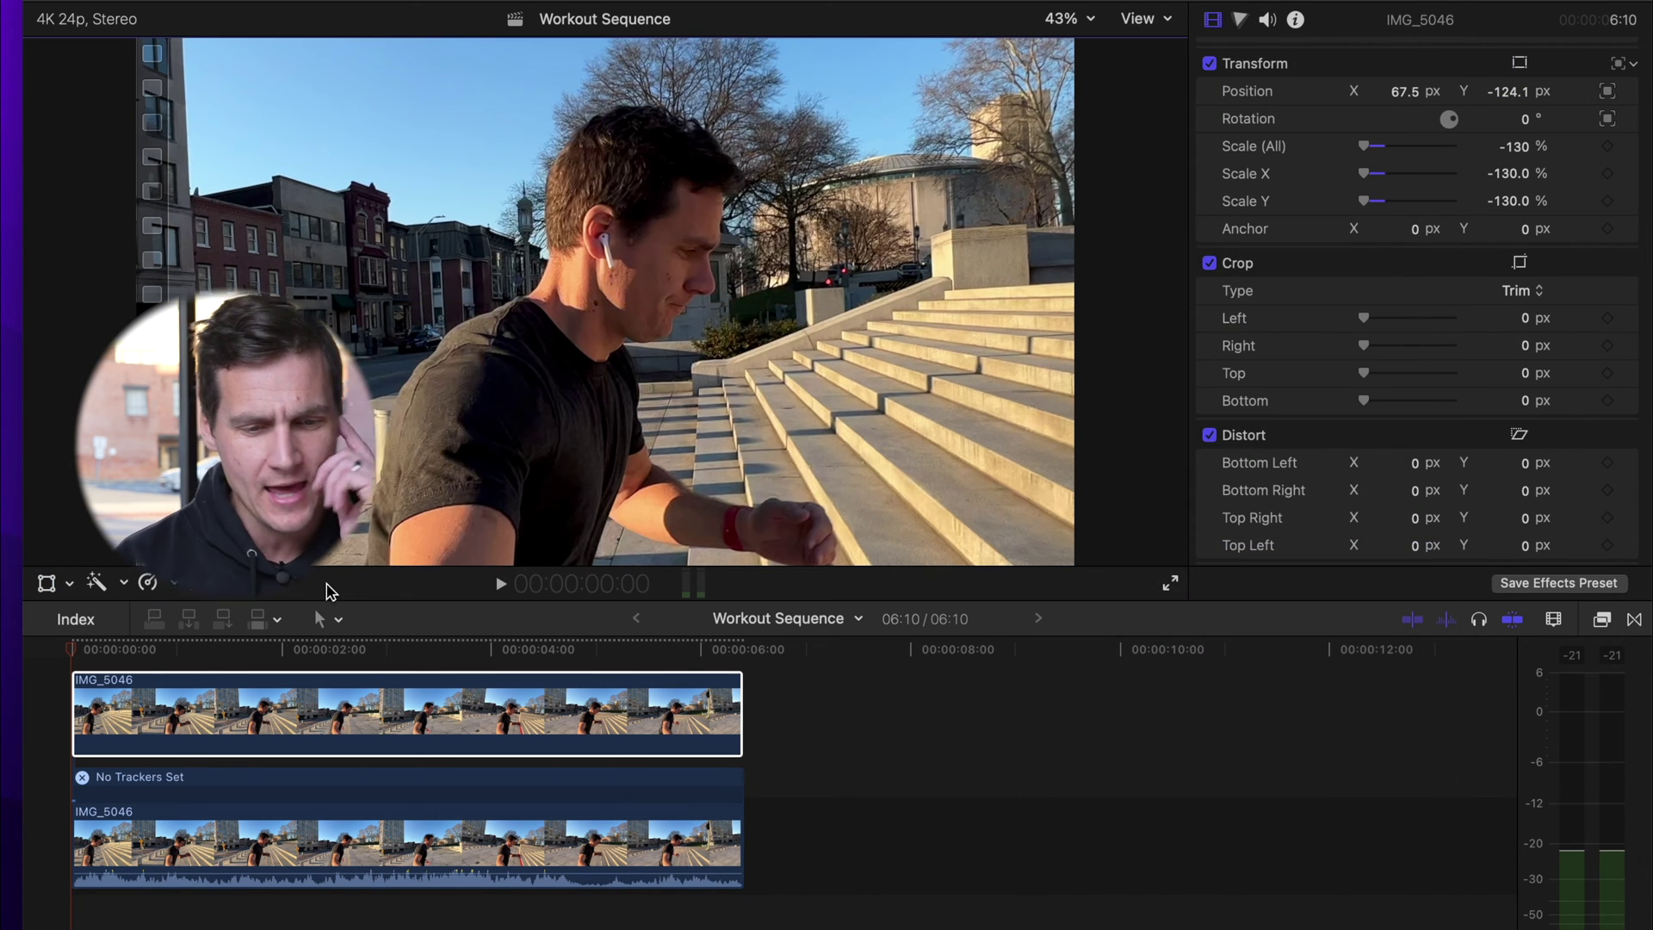
Step: Play the top clip's flipped overlay, stop at 5:18, and show its on-screen tracker controls
left_click(95, 686)
key("space")
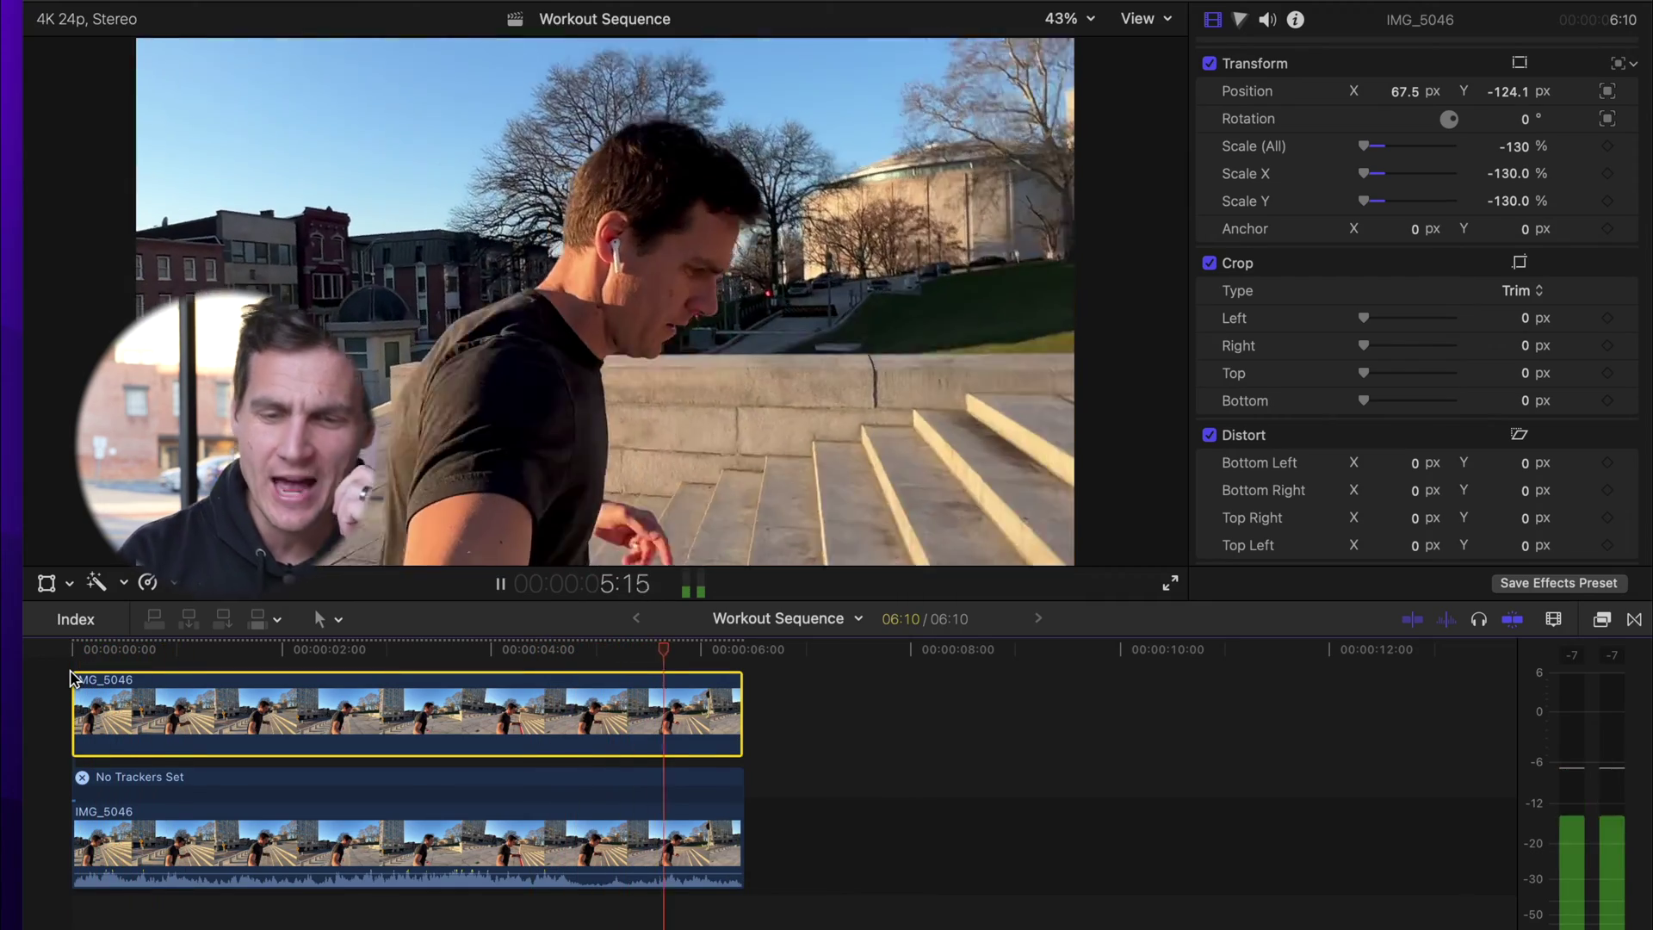
key("space")
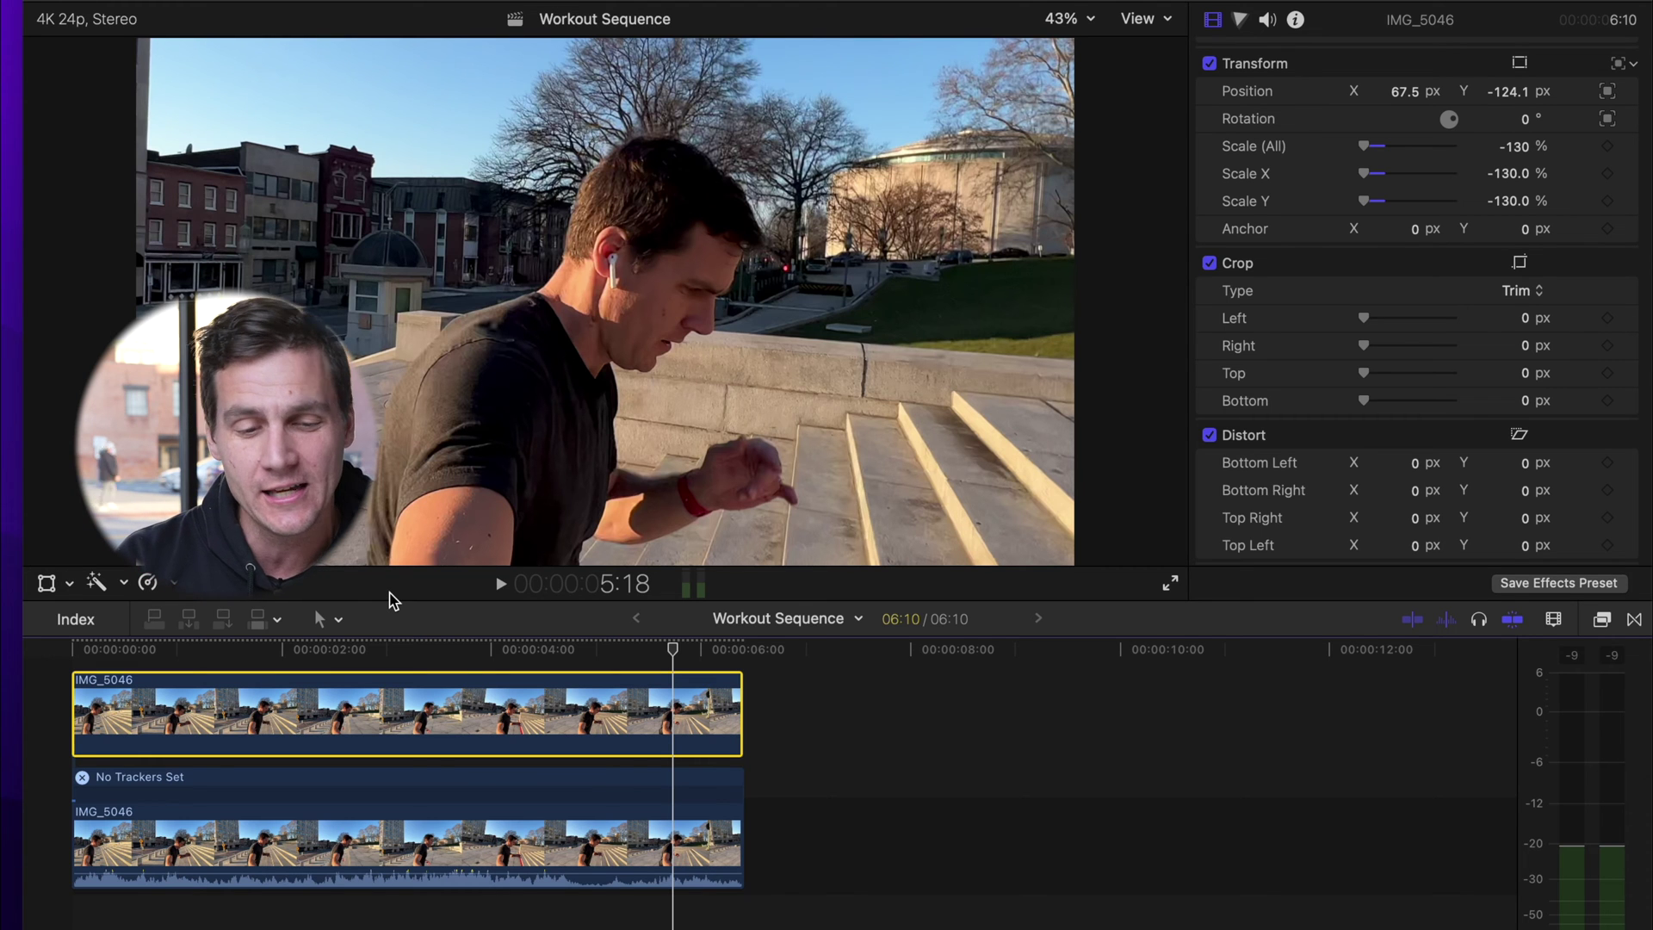
left_click(46, 584)
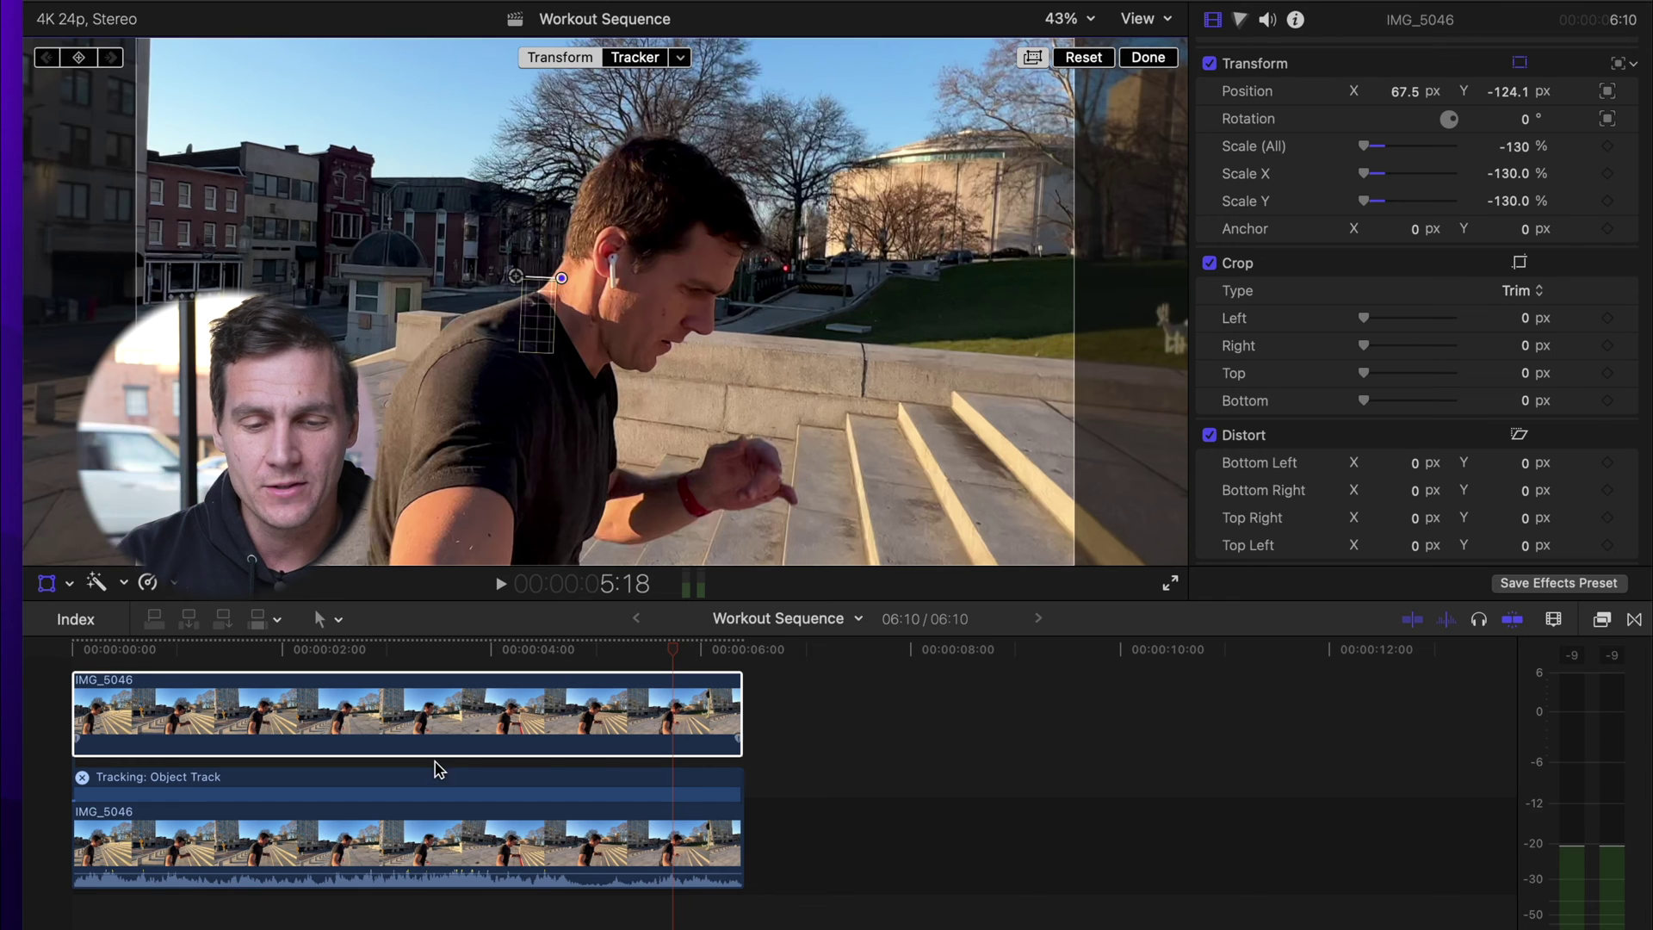
Step: Untick Rotation under Apply Tracker To so the top clip follows position only
left_click(680, 57)
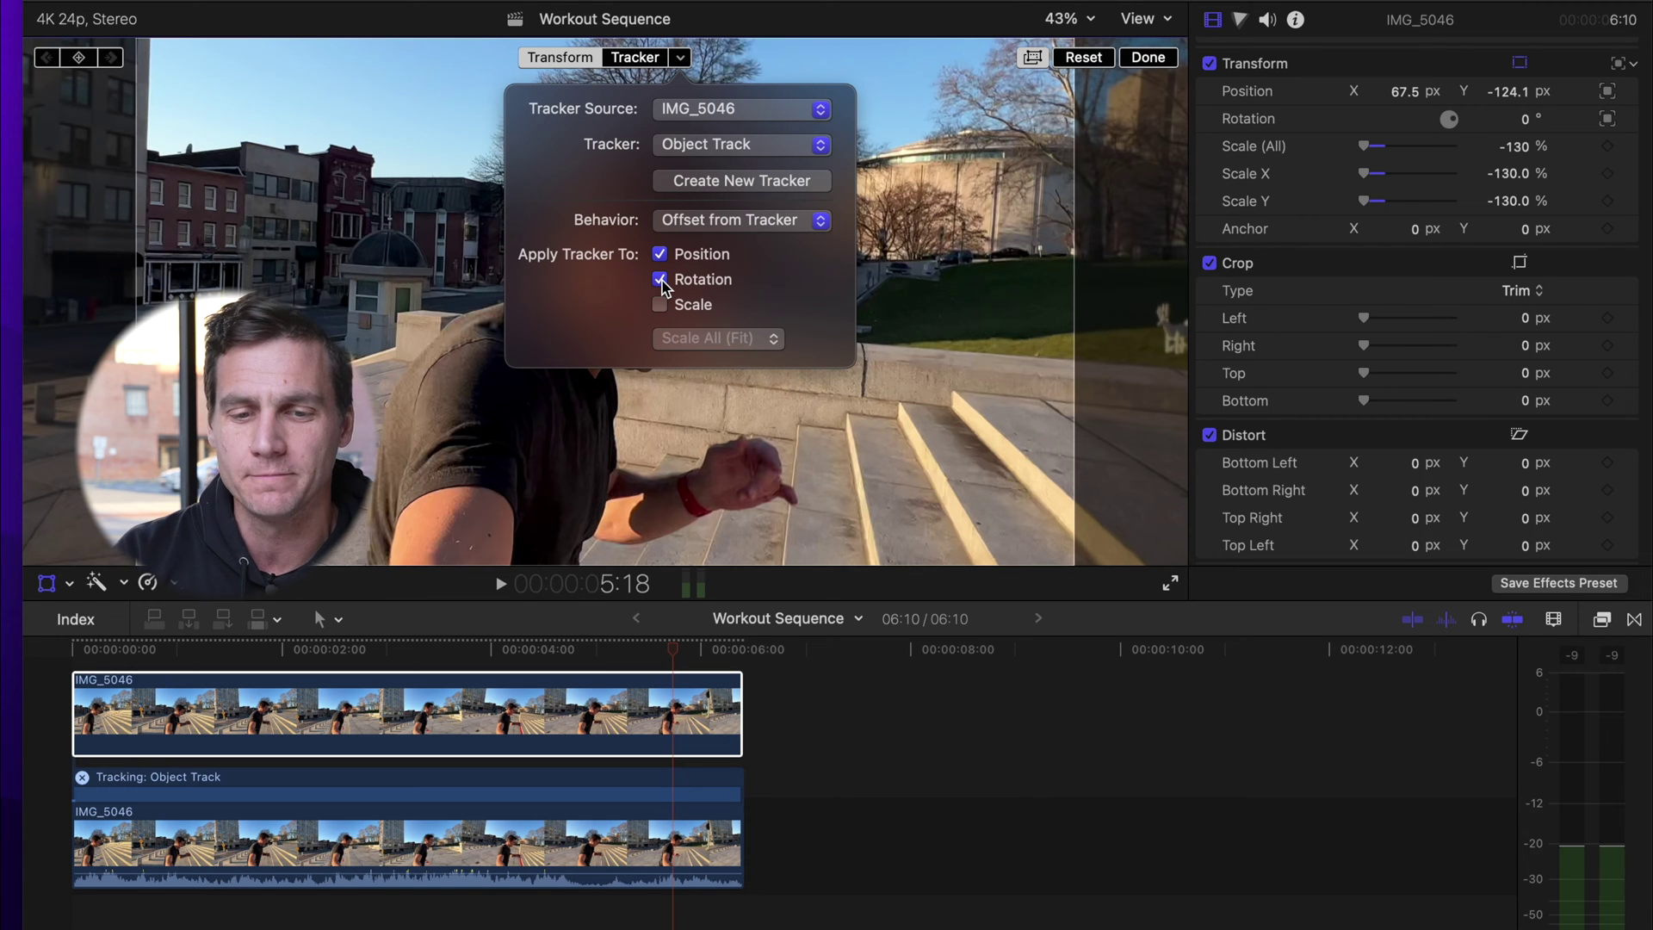
left_click(660, 280)
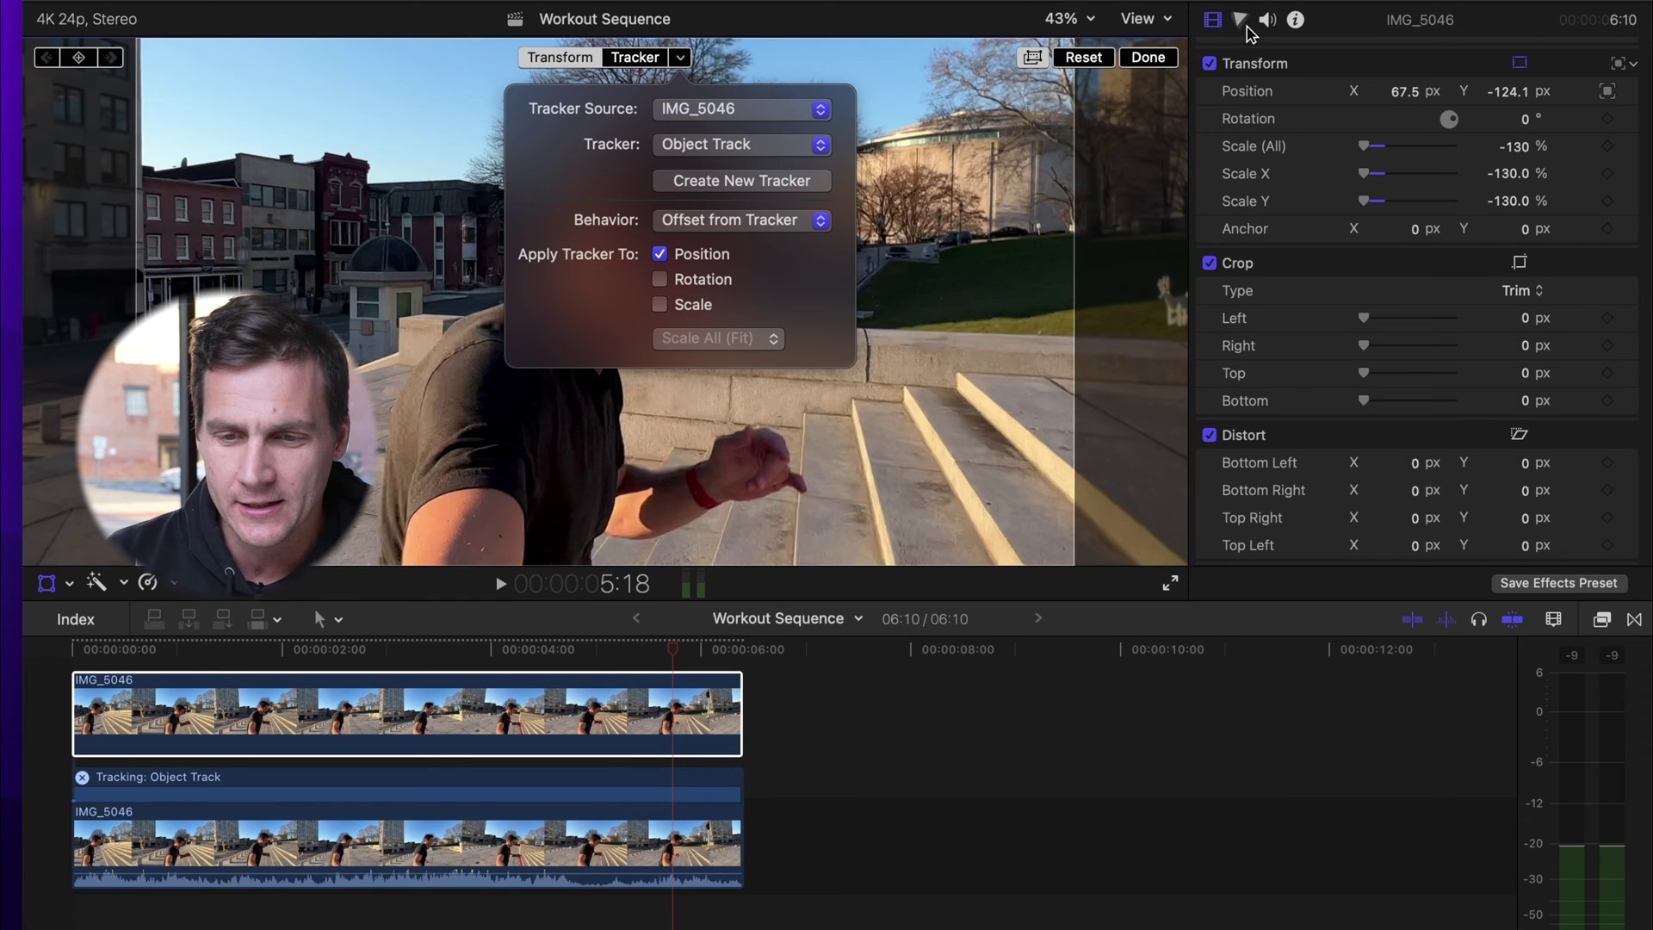
left_click(1150, 58)
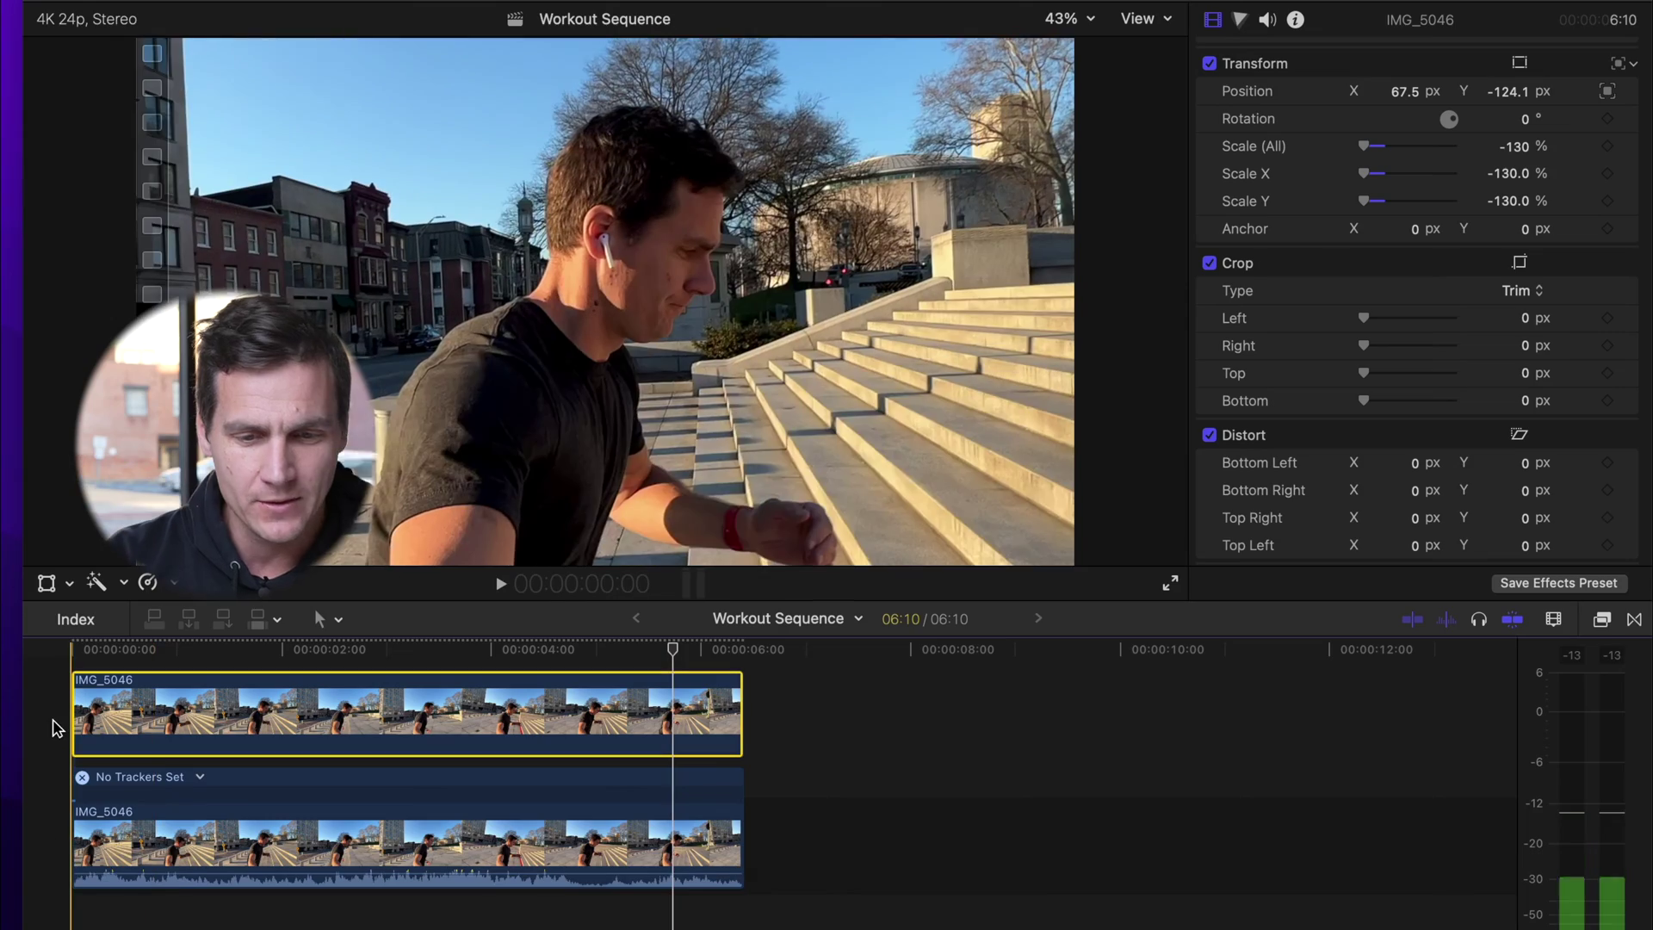
key("space")
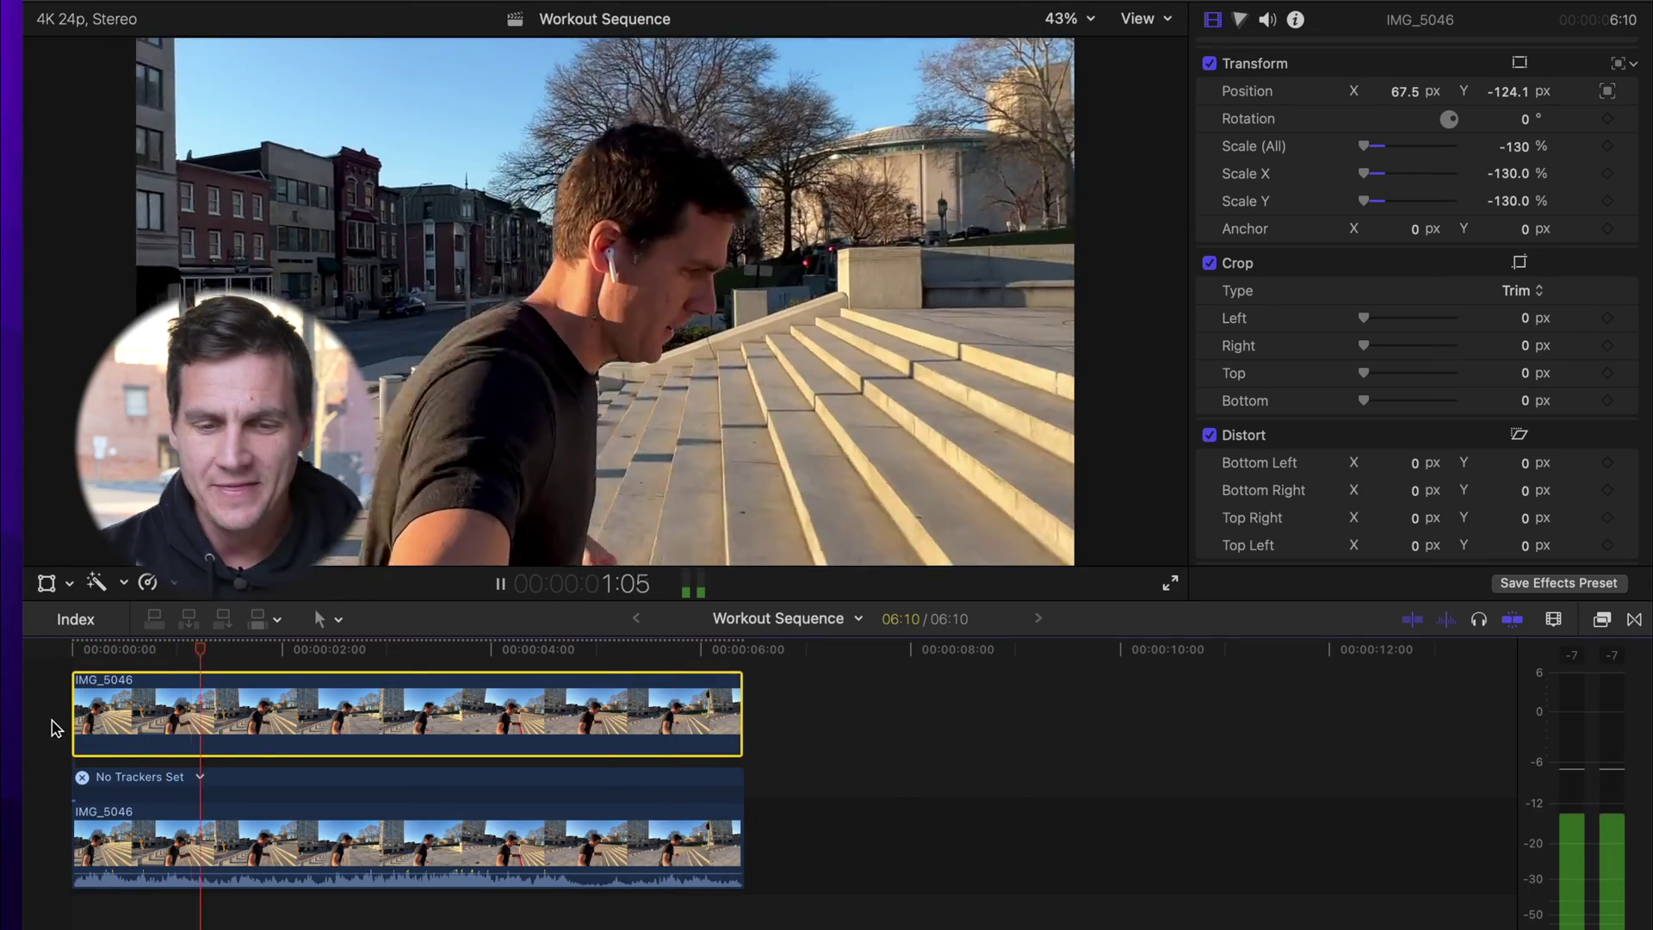
key("End")
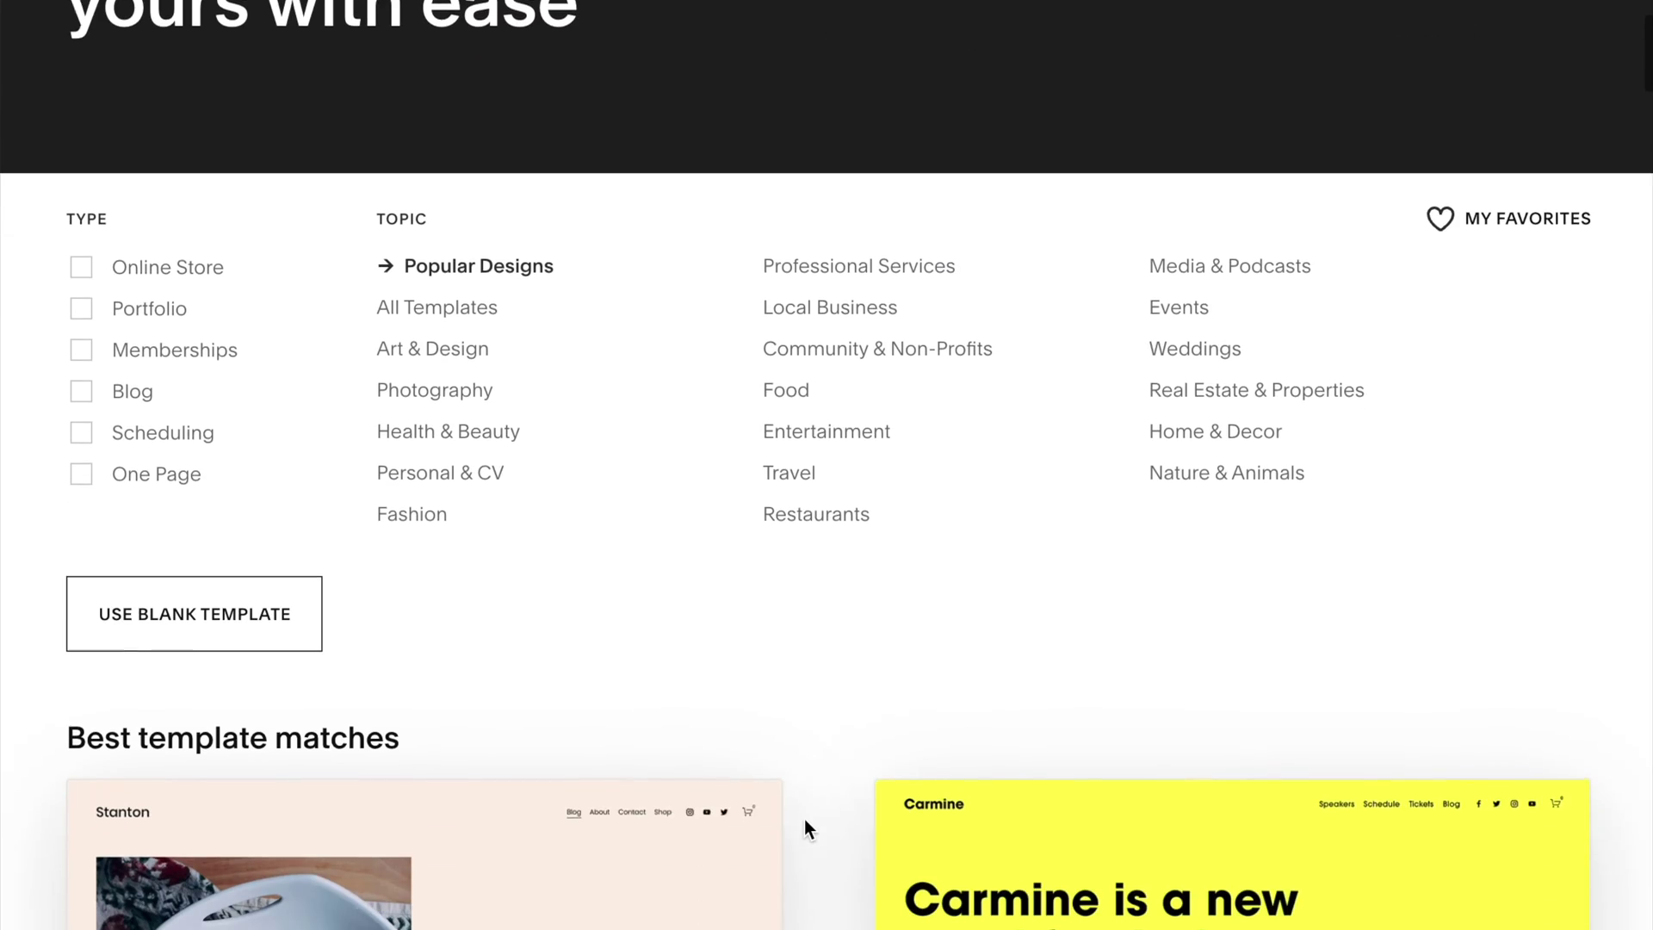
Step: Scroll through the site templates, then view the Scheduling appointment-type list
scroll(804, 818, "down", 2)
scroll(804, 818, "down", 10)
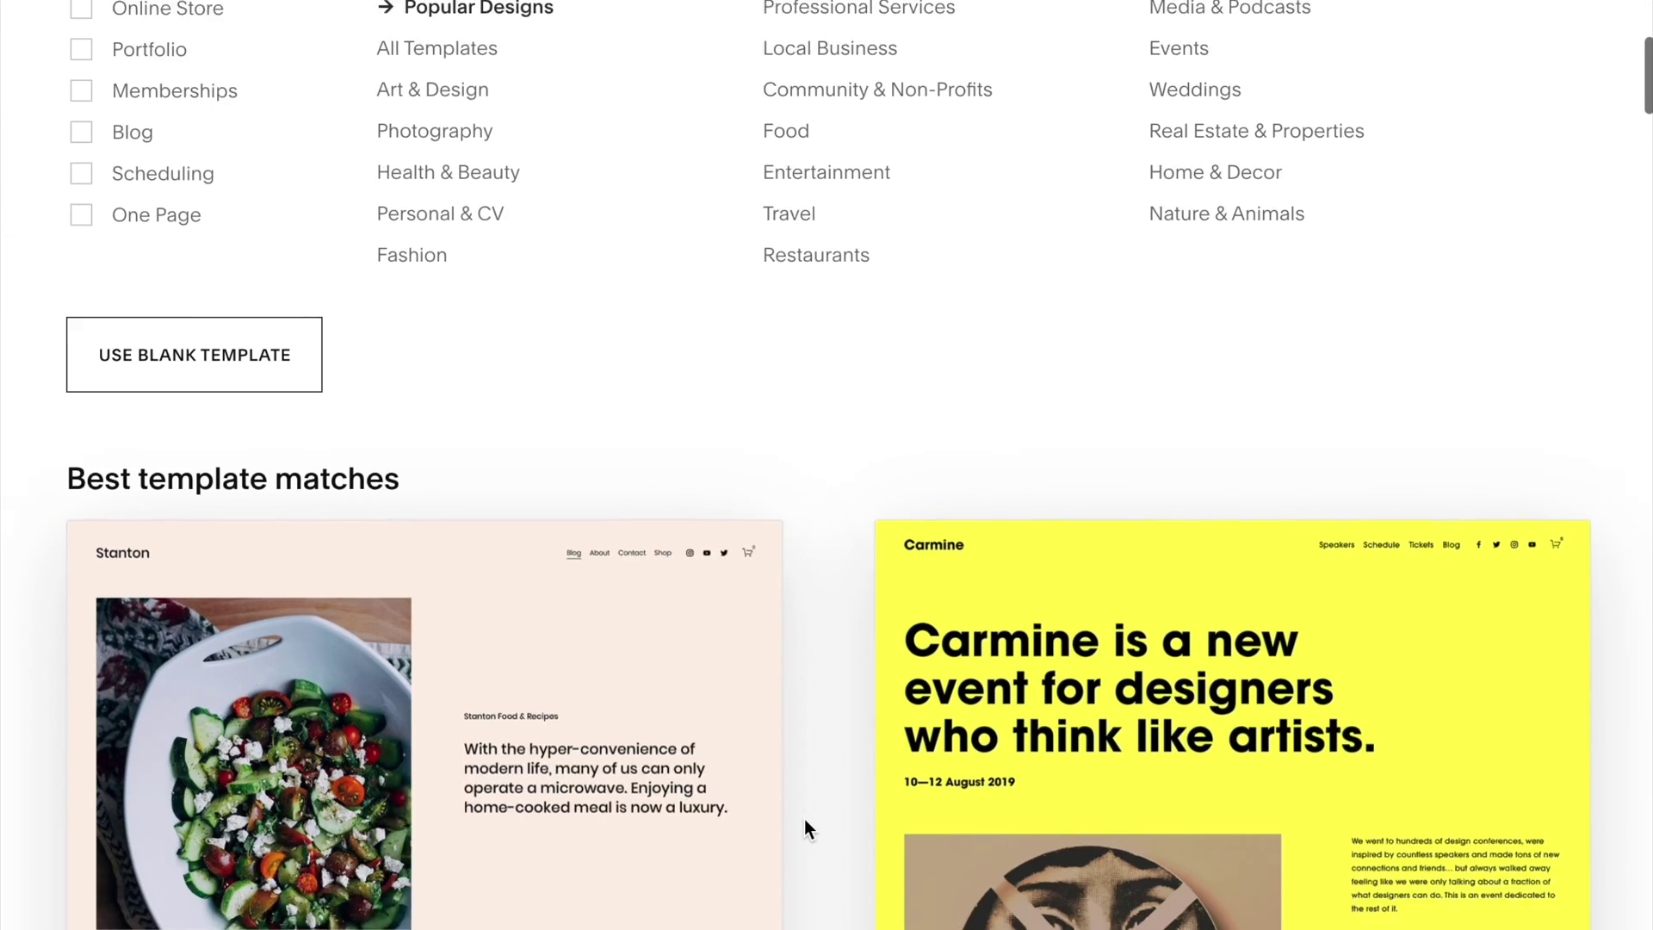
scroll(804, 818, "down", 5)
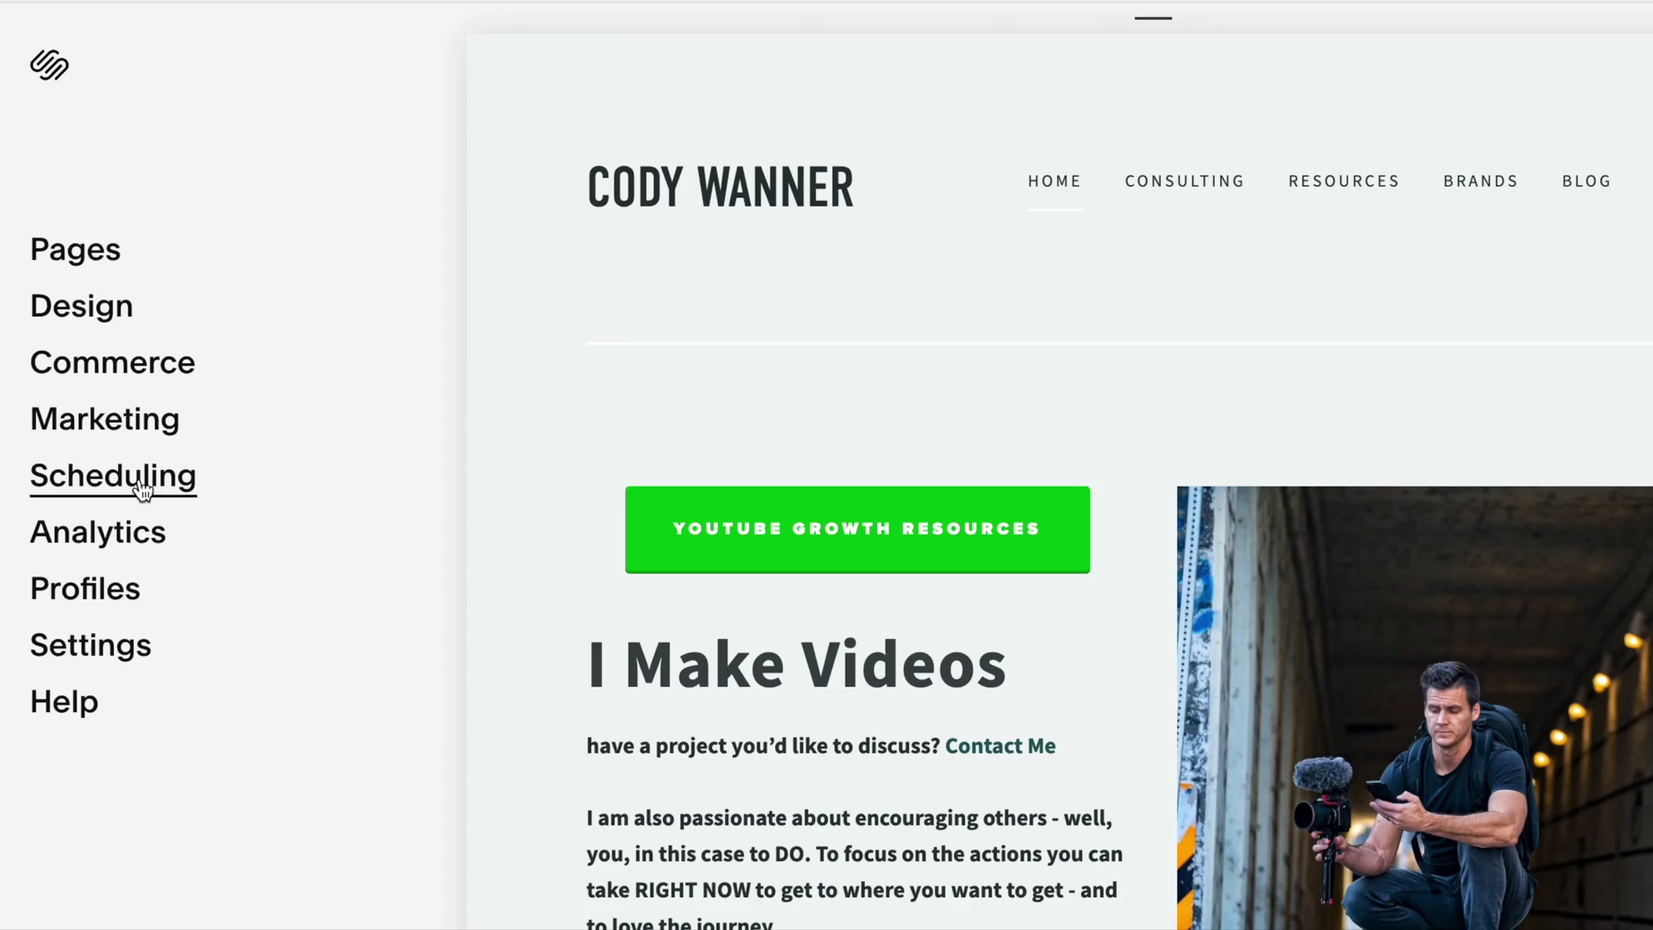
left_click(140, 480)
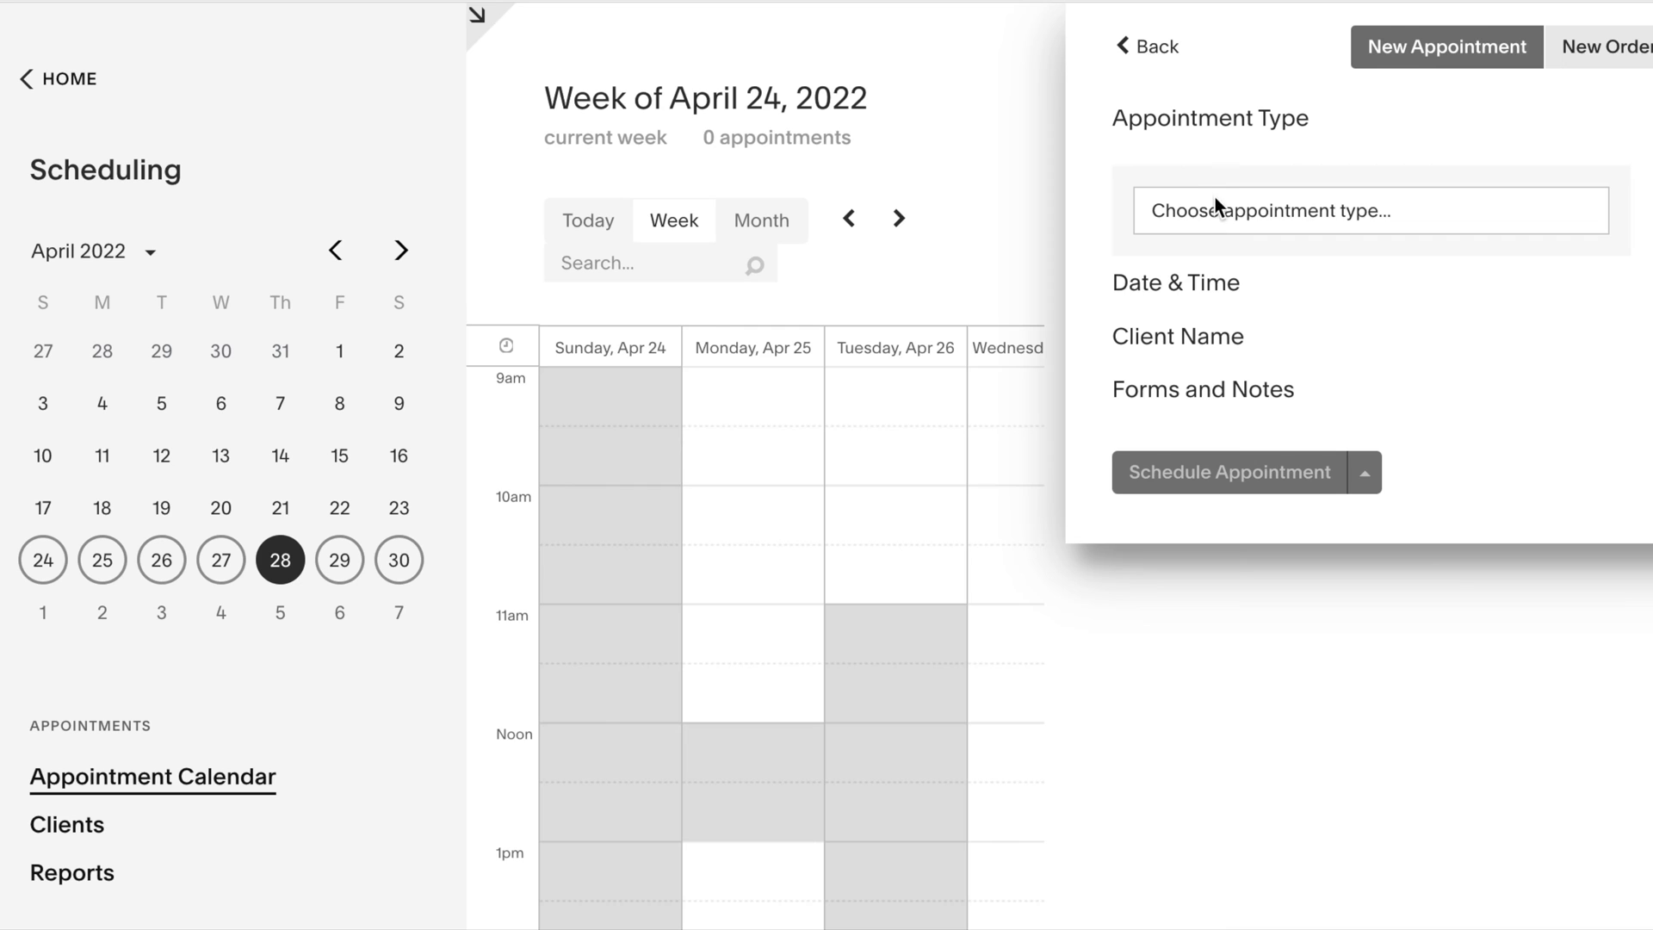
left_click(1217, 202)
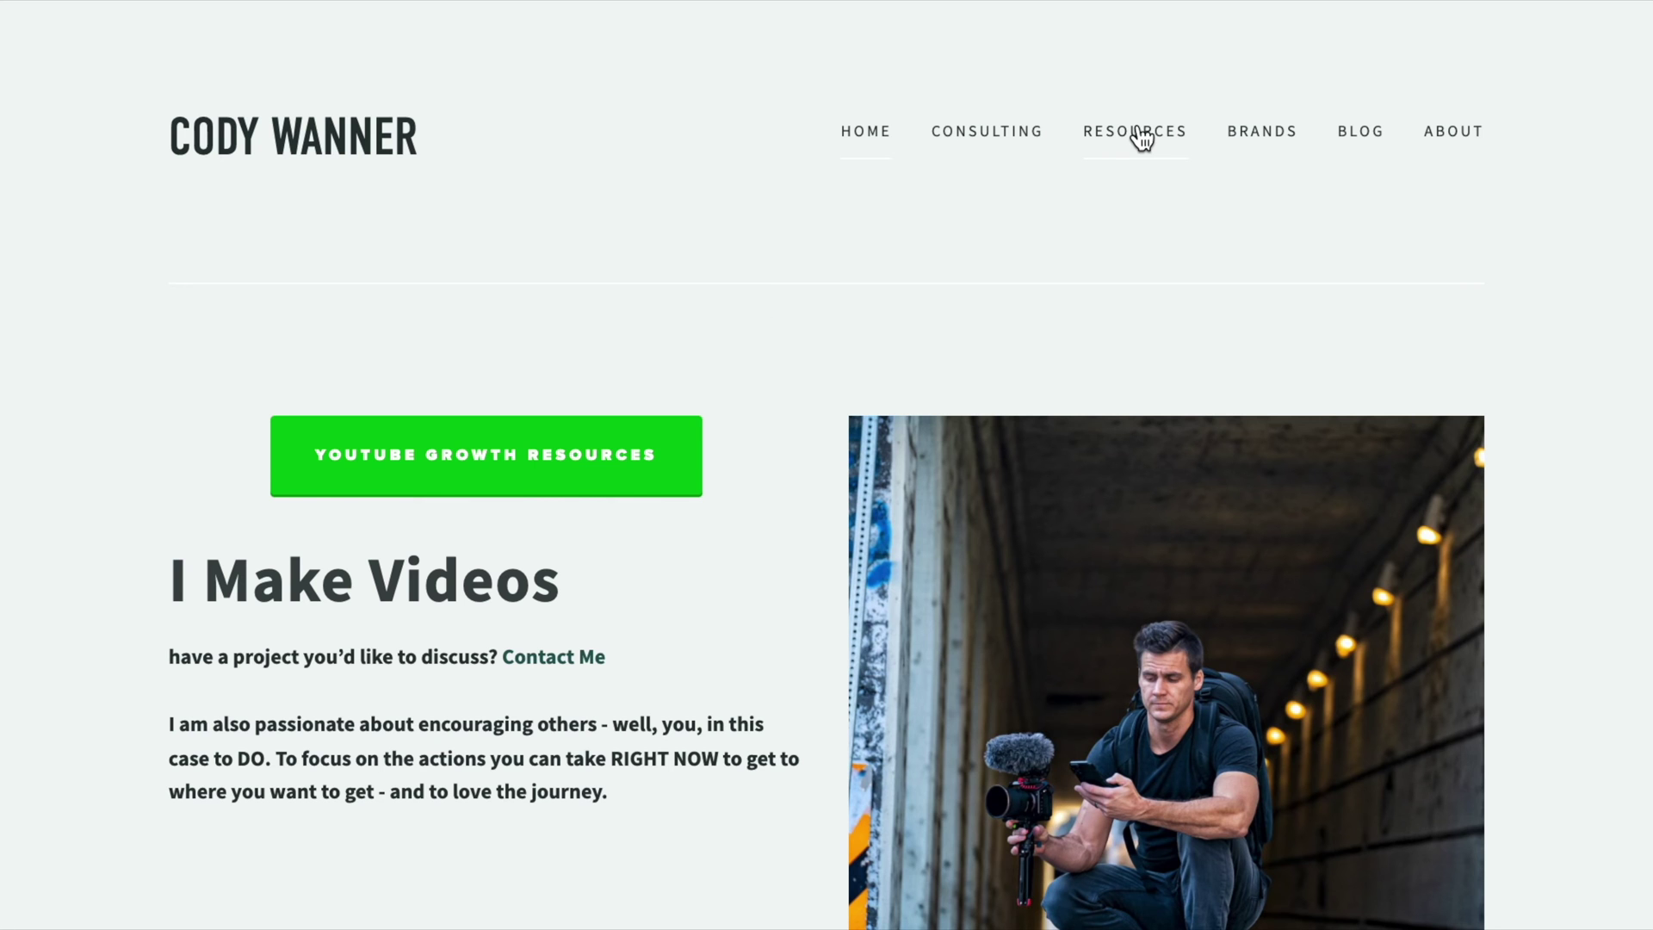
Step: Open the live site's Resources page and scroll through the TubeBuddy, Epidemic Sound and Podia offers
left_click(1136, 134)
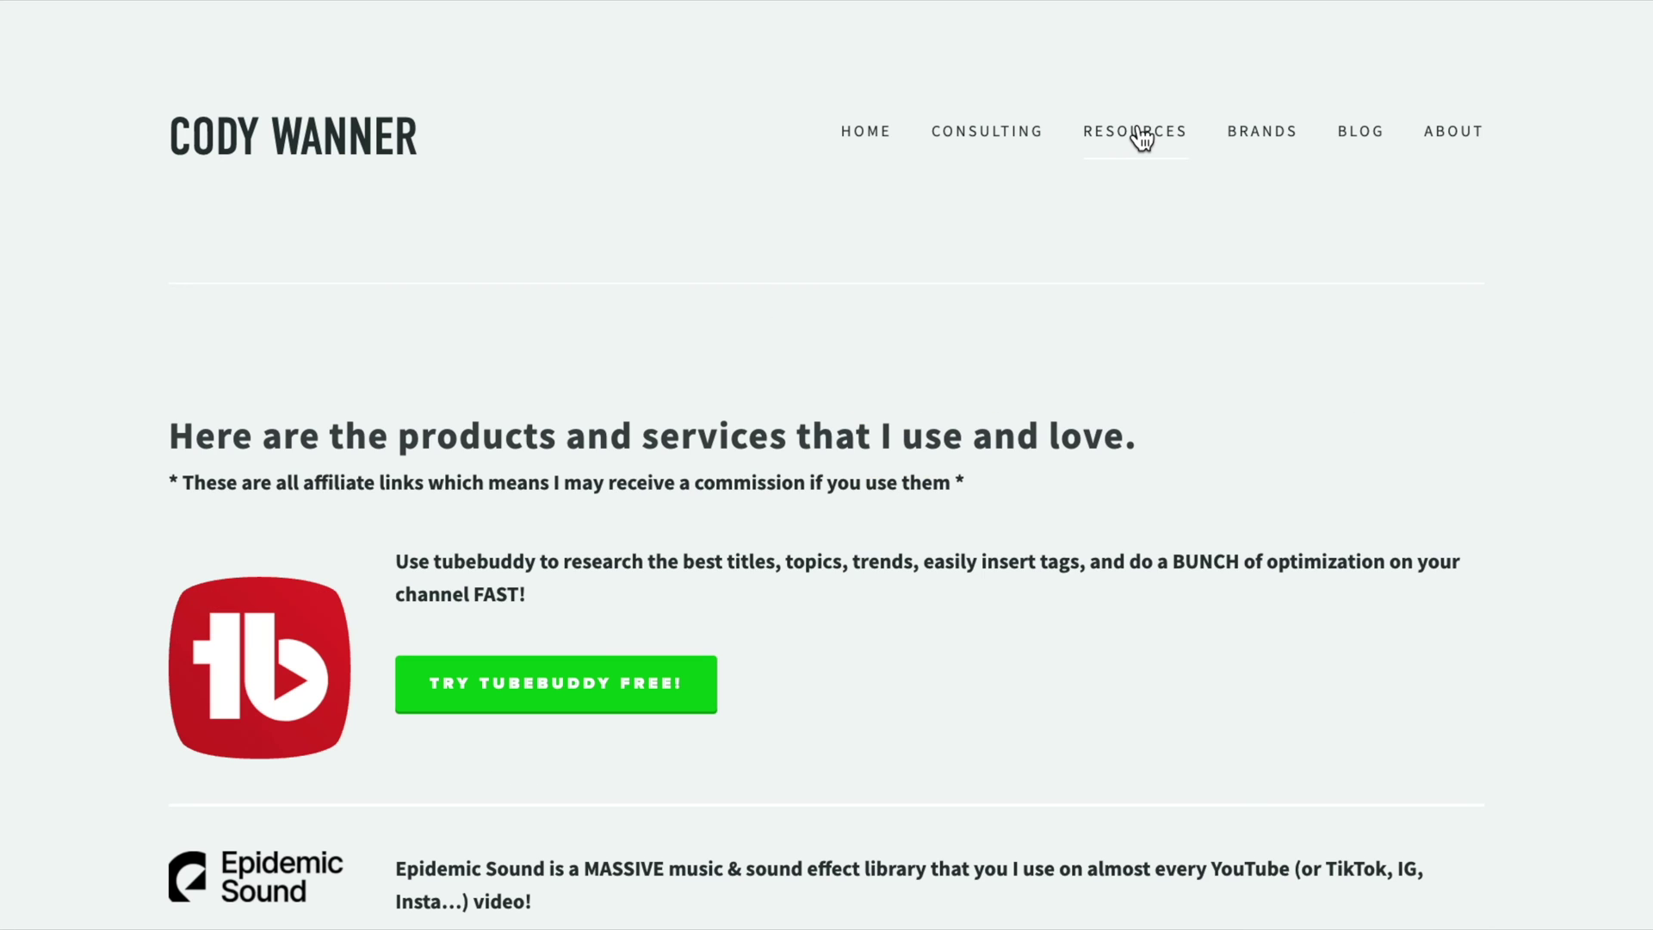
scroll(1219, 631, "down", 2)
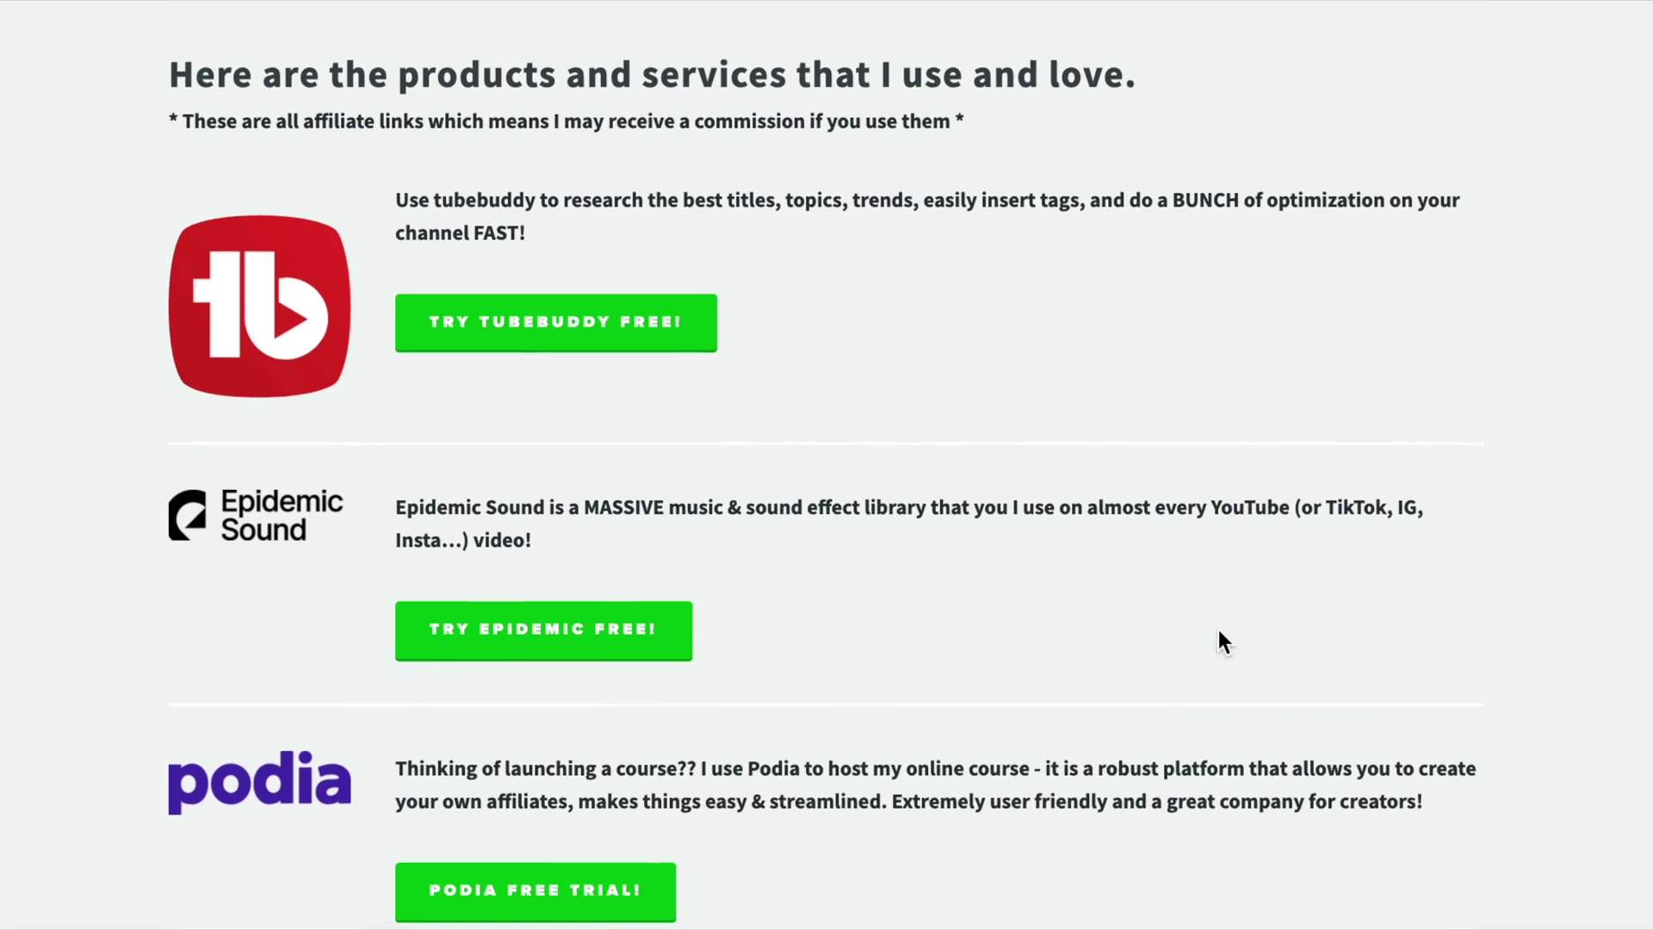
scroll(1219, 632, "down", 4)
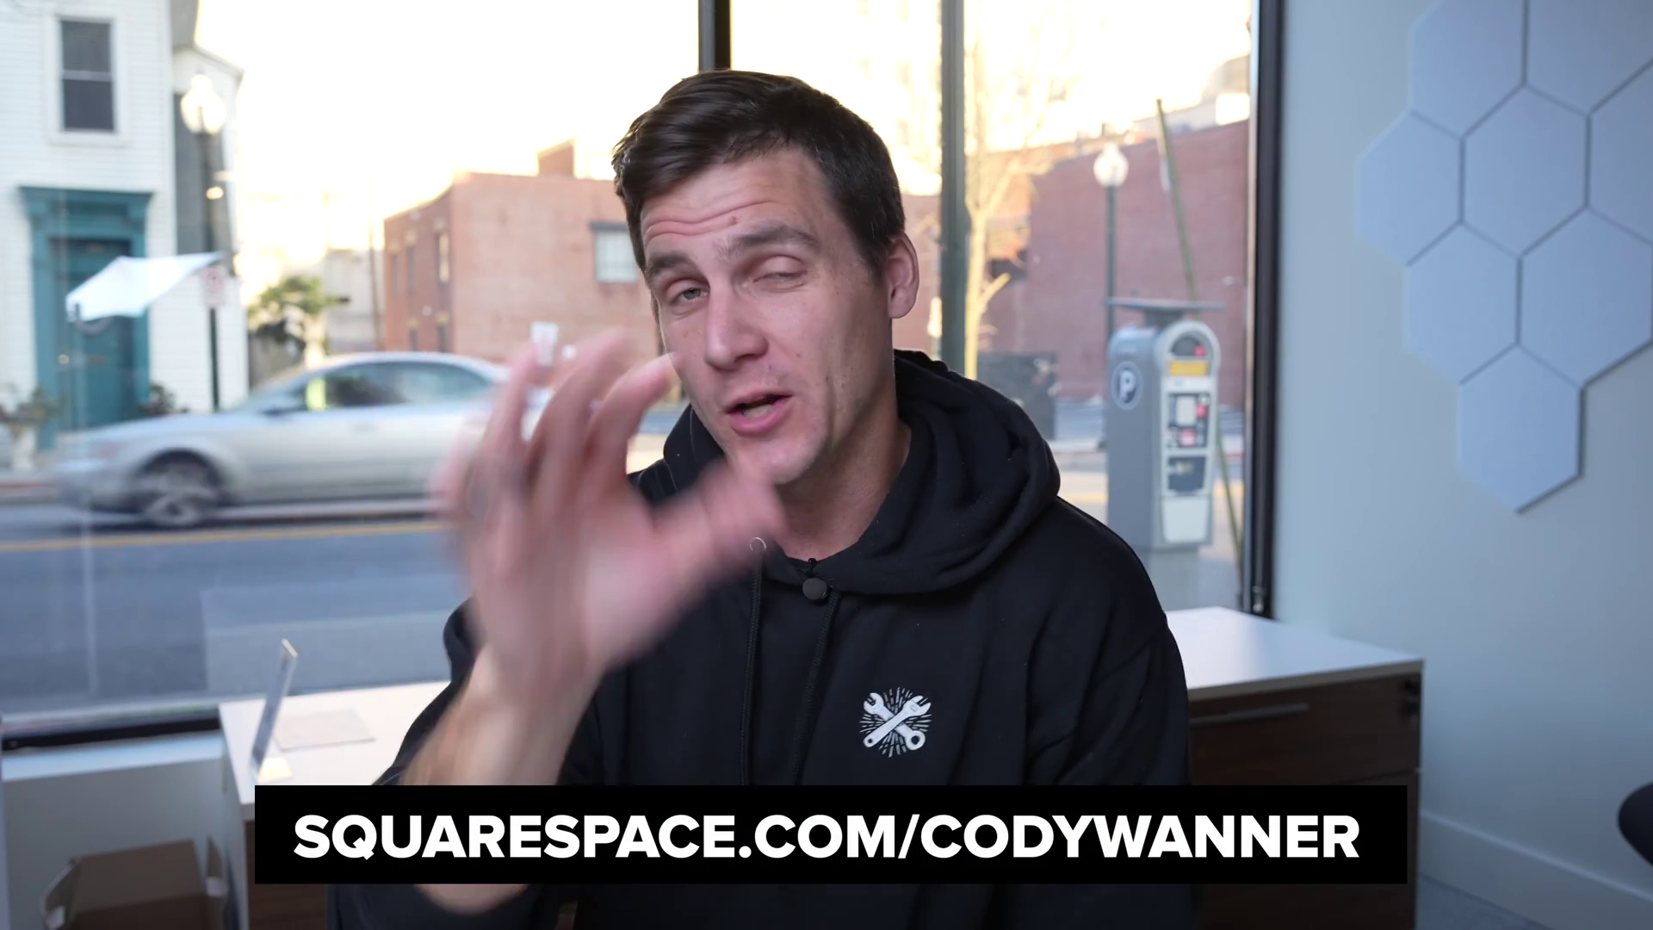